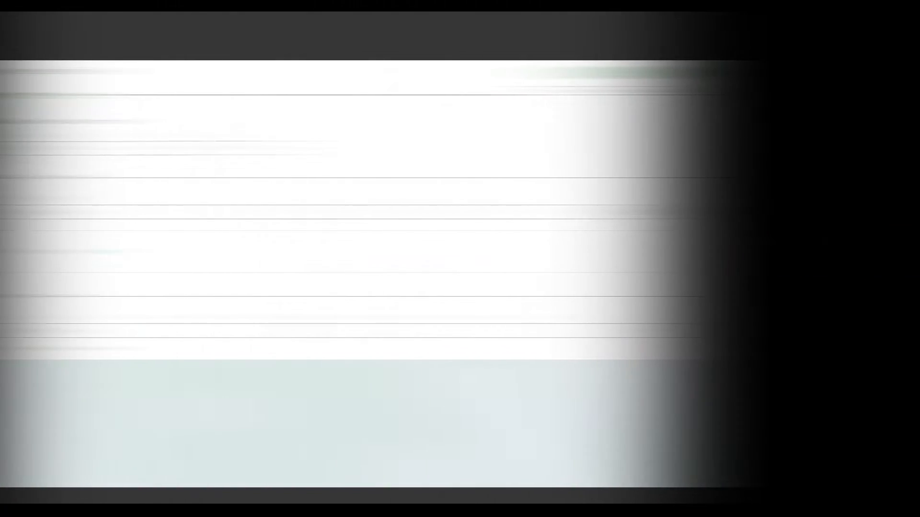
Step: Begin a variable reference {} as the dadsda expression's source and set the expression's type to Last time
text({)
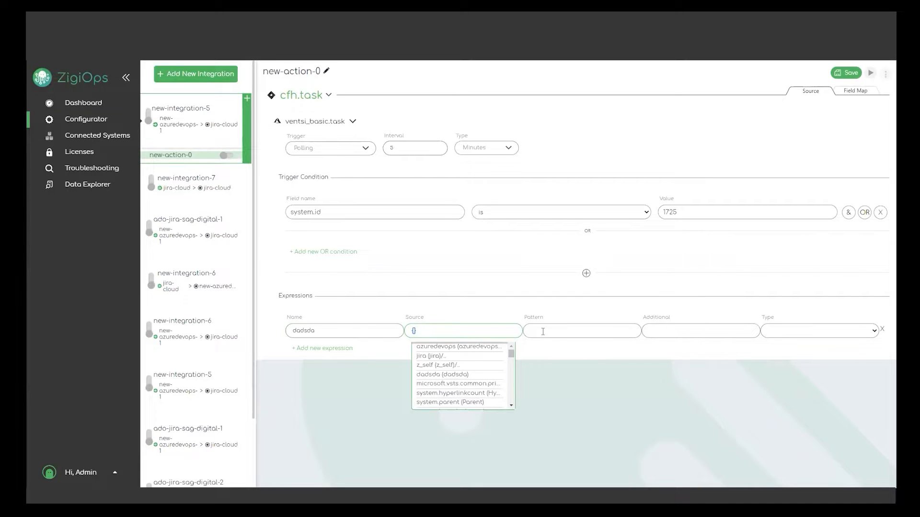
click(594, 332)
click(654, 331)
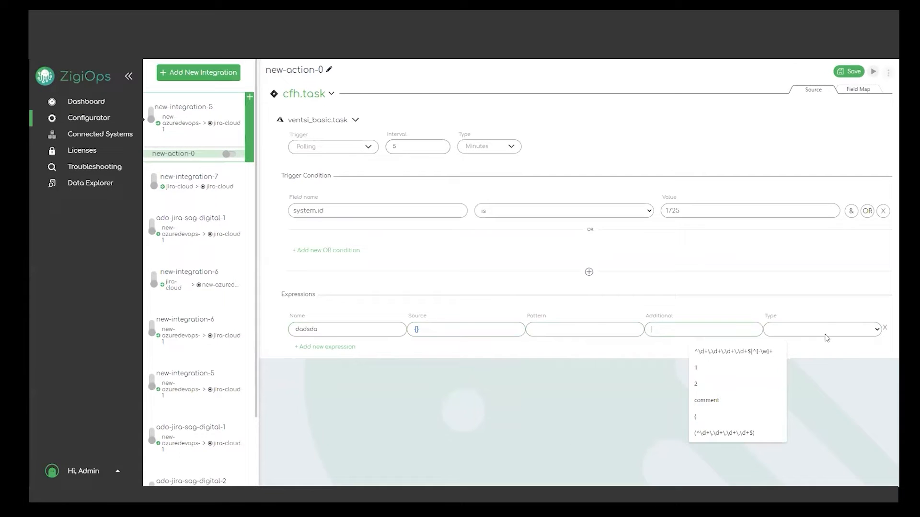
click(847, 333)
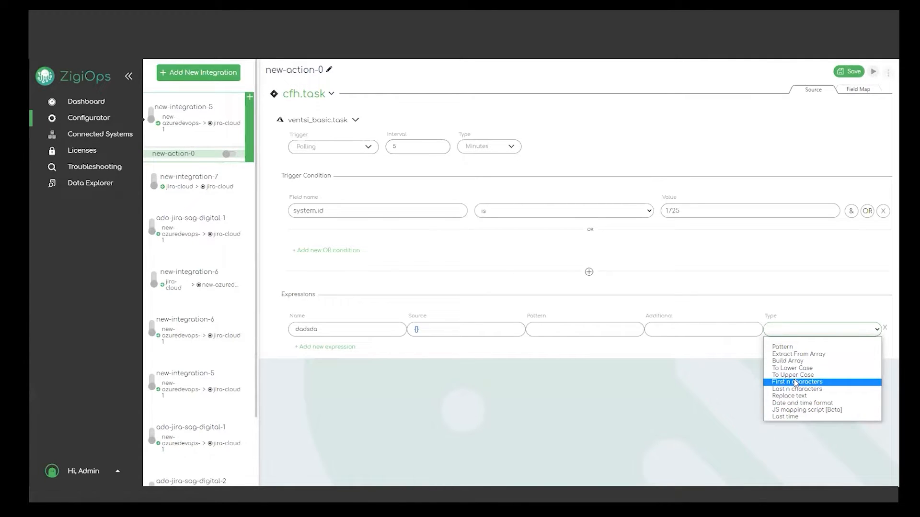
click(785, 417)
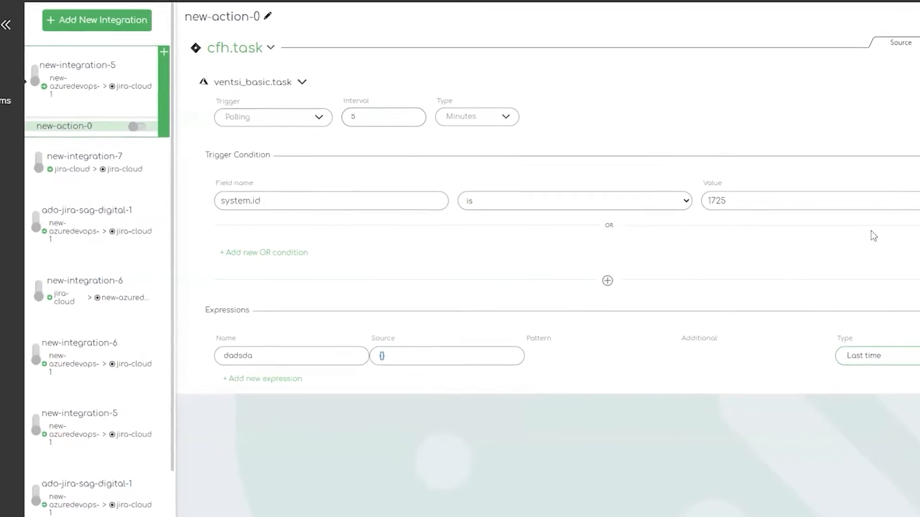
Step: Rename the dadsda expression as lastcreated
drag(254, 356, 154, 359)
text(la)
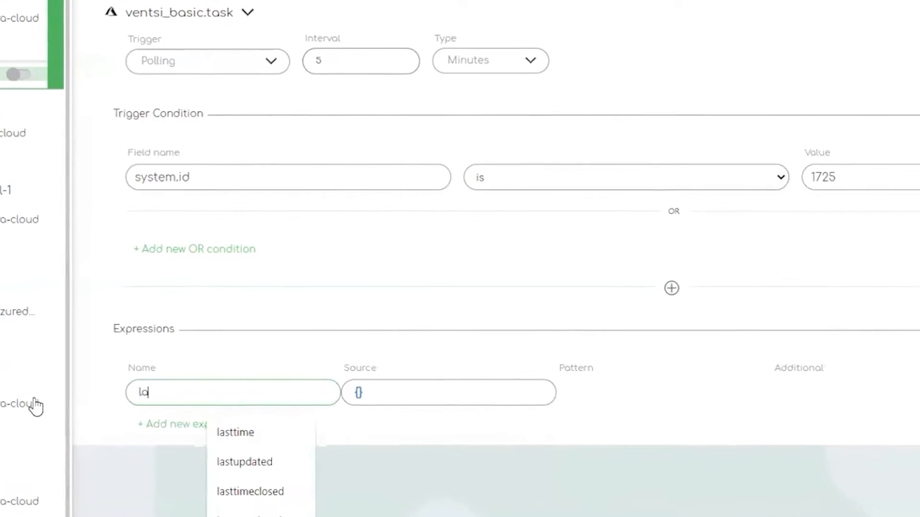
text(stu)
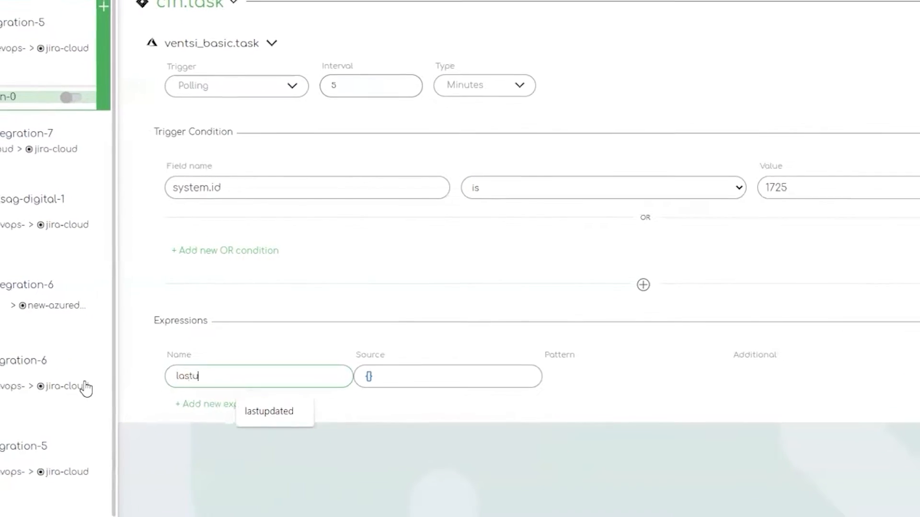
text(pade)
key(BackSpace)
key(BackSpace)
key(BackSpace)
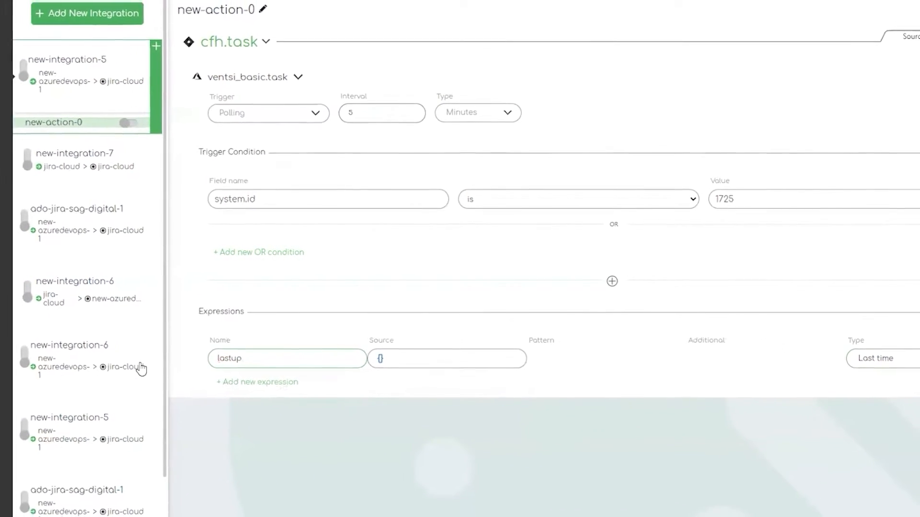
key(BackSpace)
key(BackSpace)
text(created)
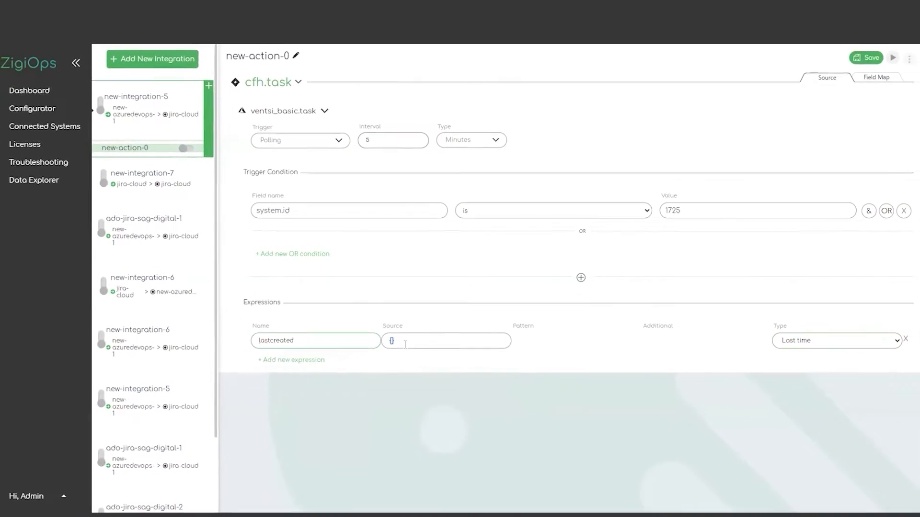
Step: Set the source of the lastcreated expression to {system.createddate}
click(404, 343)
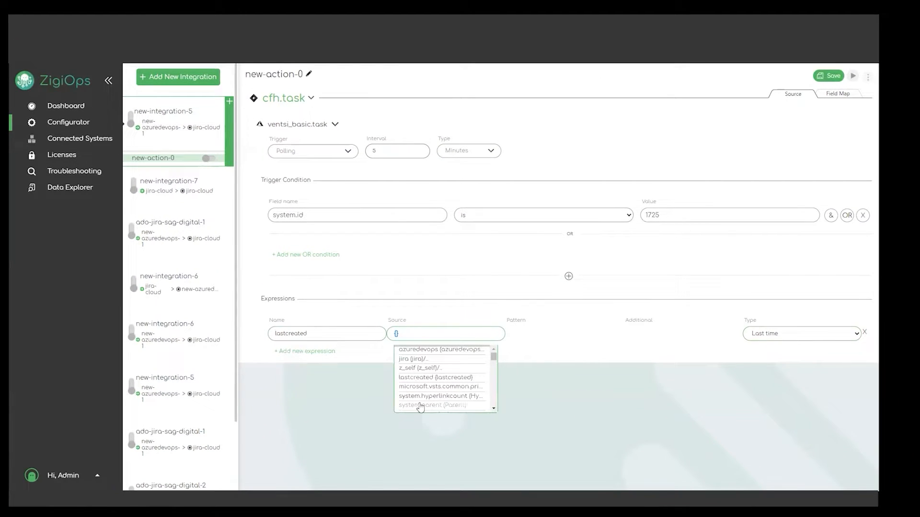
scroll(445, 383, down, 10)
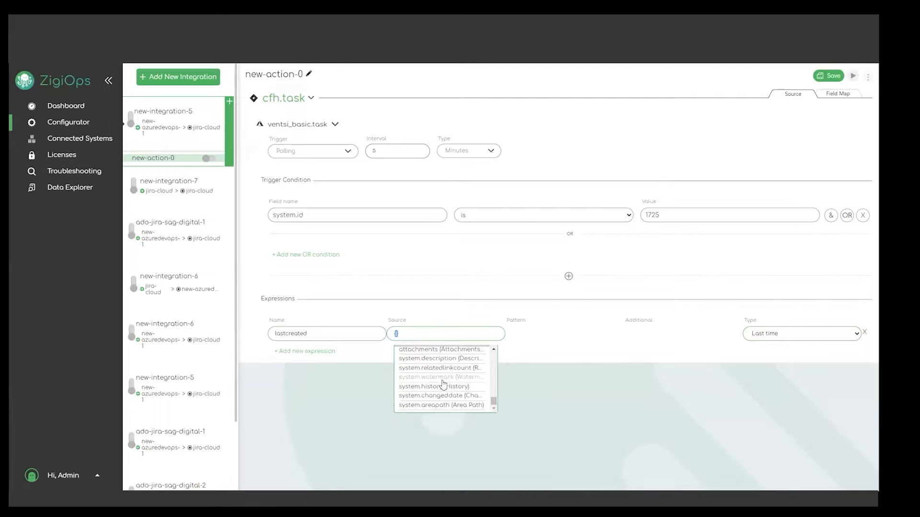
scroll(446, 383, up, 10)
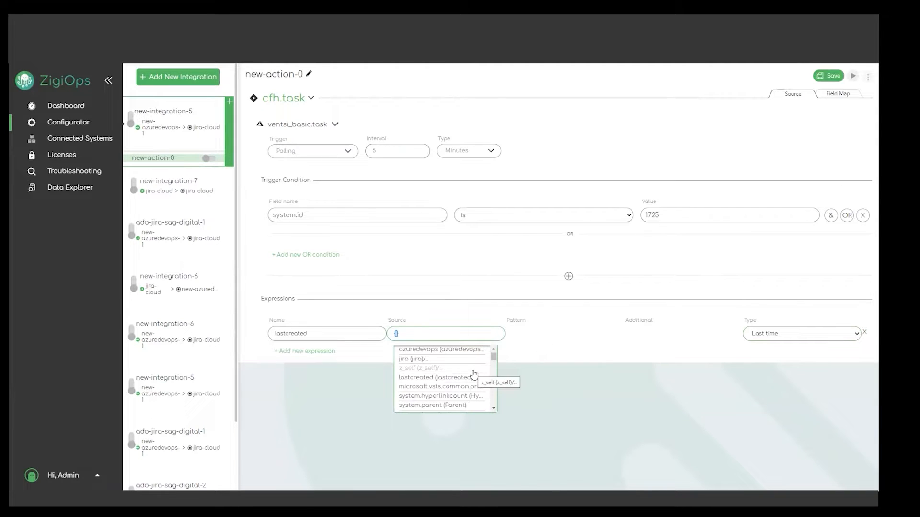
scroll(450, 374, down, 3)
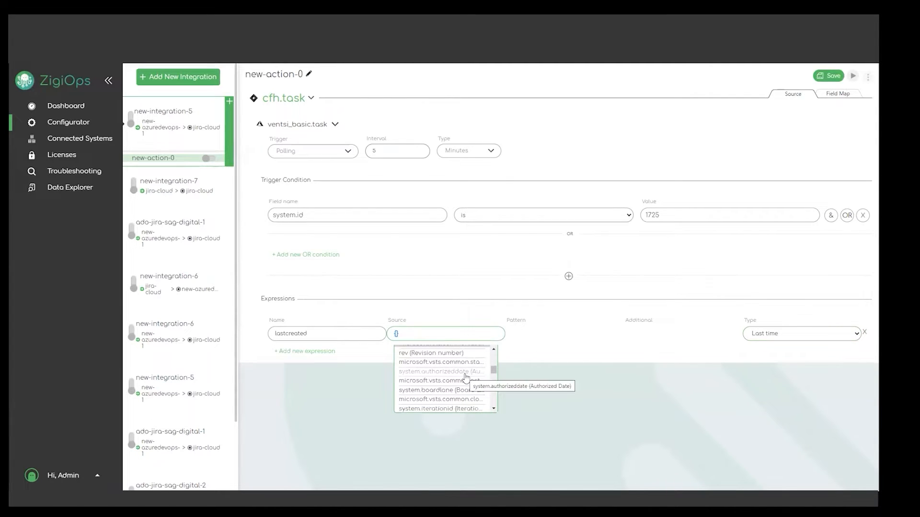
text(mo)
key(BackSpace)
key(BackSpace)
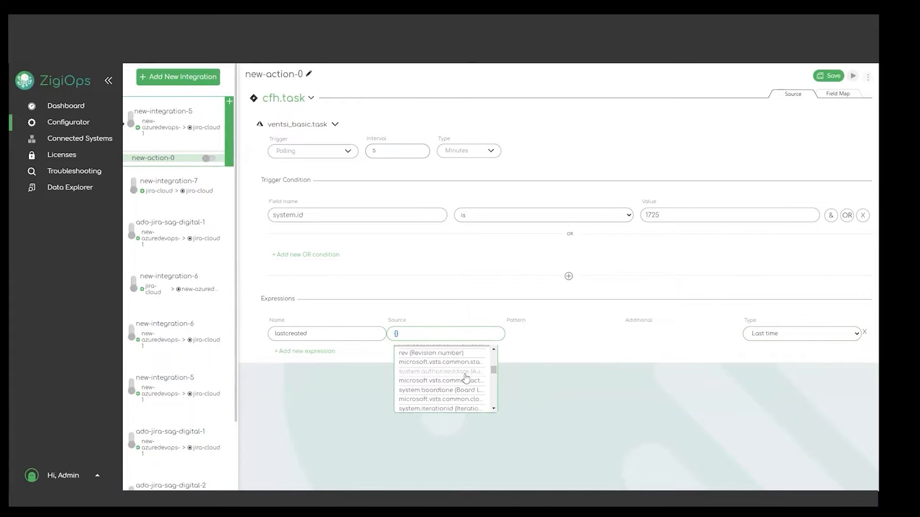
text(cre)
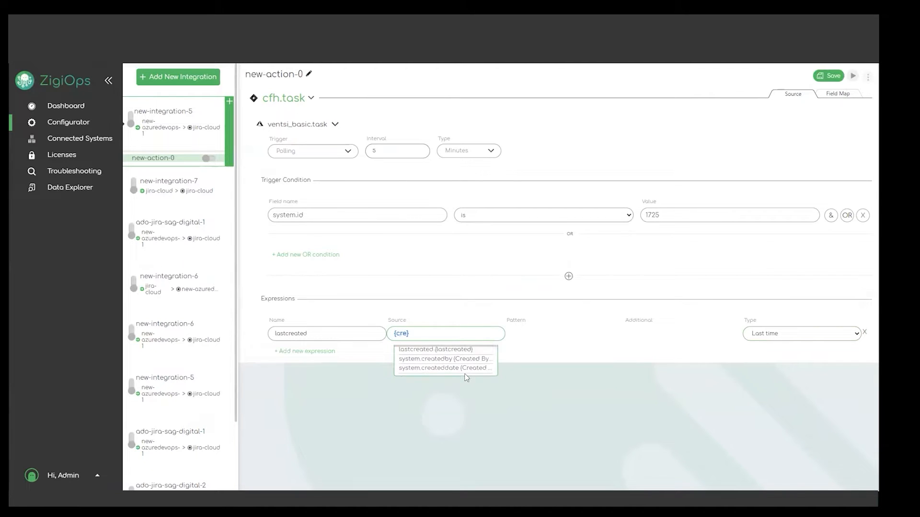
click(426, 368)
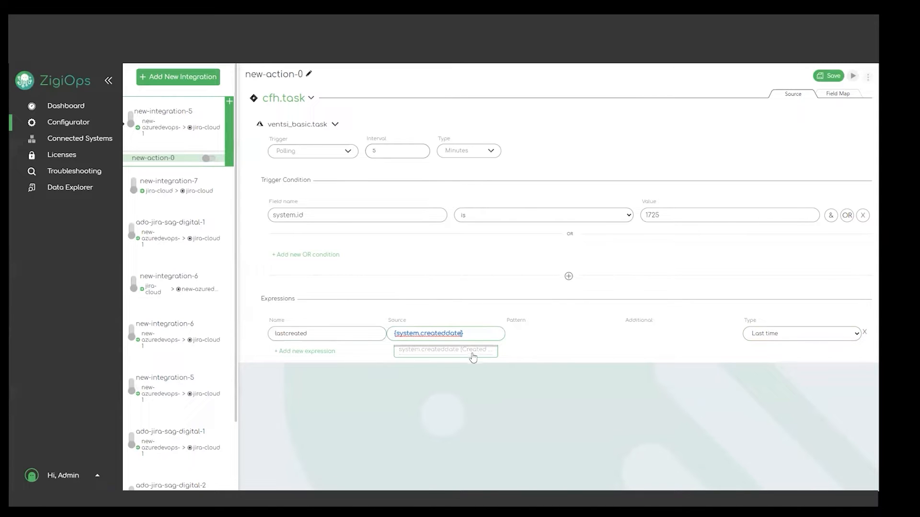
click(477, 401)
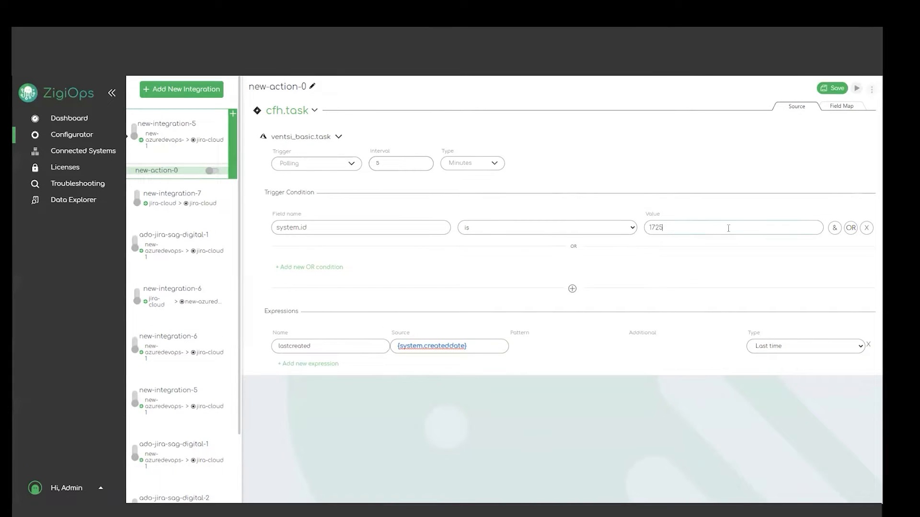
Step: Remove the system.id trigger condition and set system.createddate as the field name of the empty condition
click(834, 229)
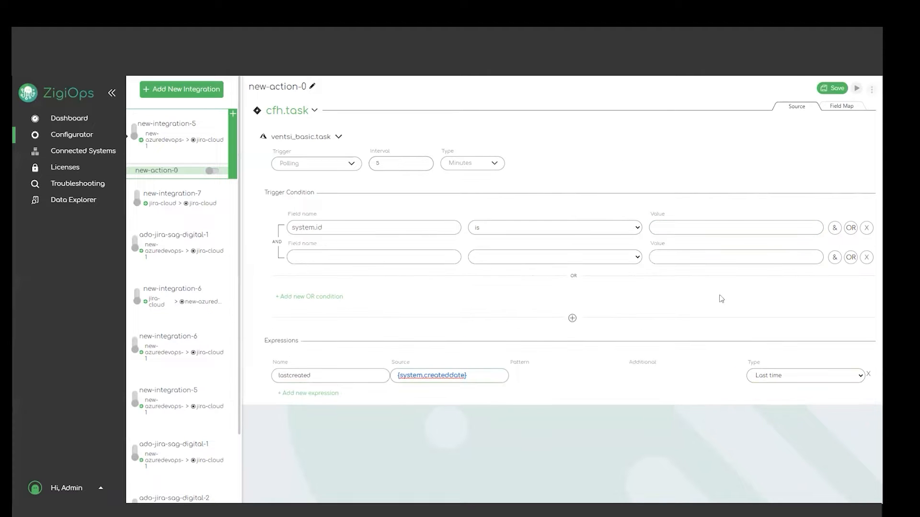
click(867, 232)
click(339, 225)
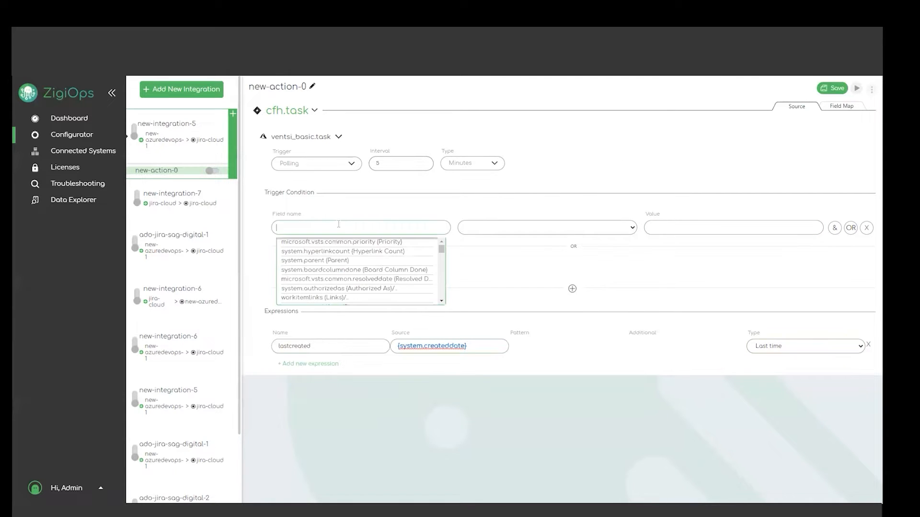
text(s)
text(ystem)
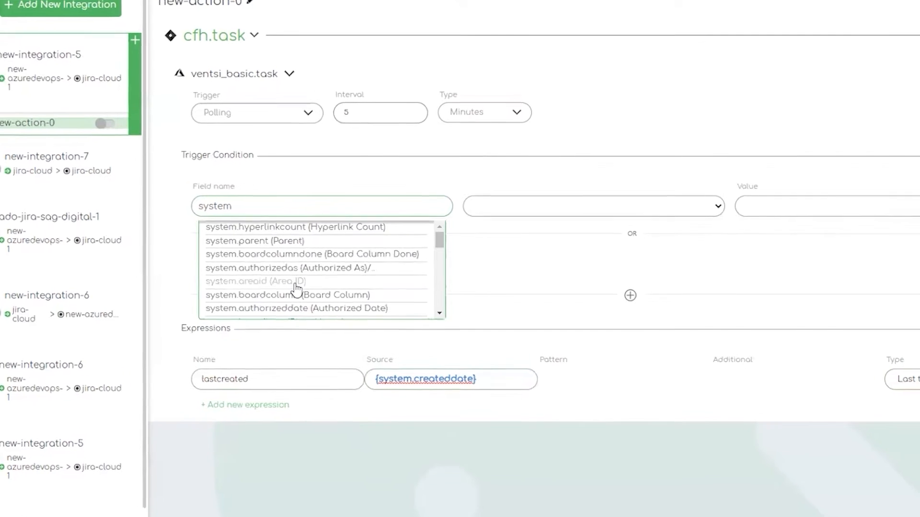
text(.cred)
key(BackSpace)
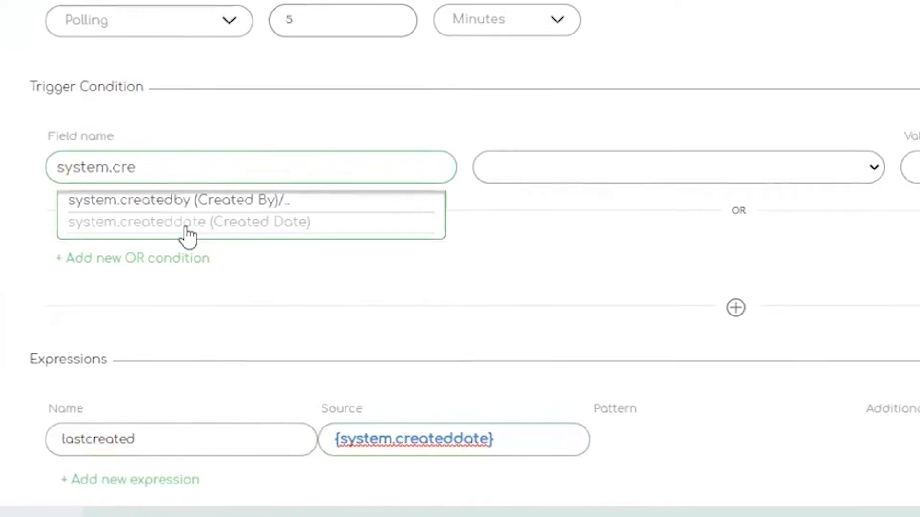
click(187, 230)
Step: Set the system.createddate trigger condition's operator to greater than and its value to {lastcreated}
click(522, 165)
click(524, 372)
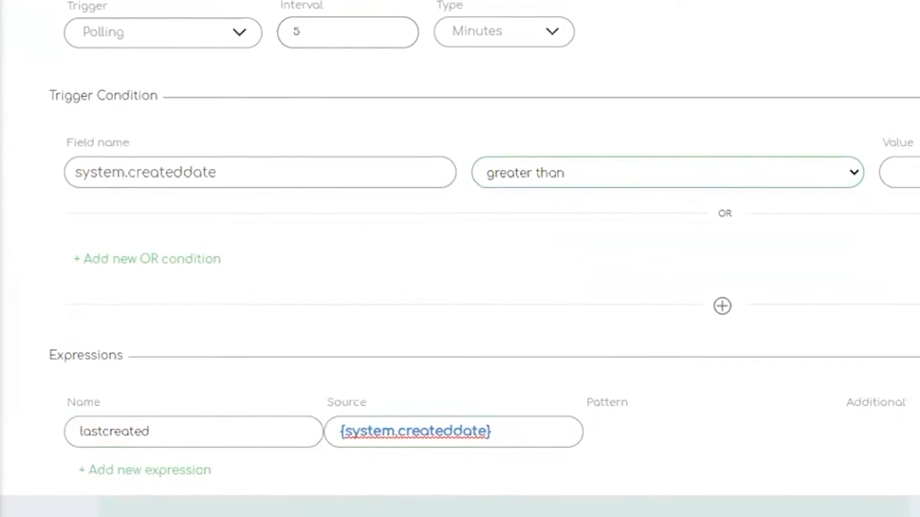
click(914, 183)
text({lastcreated)
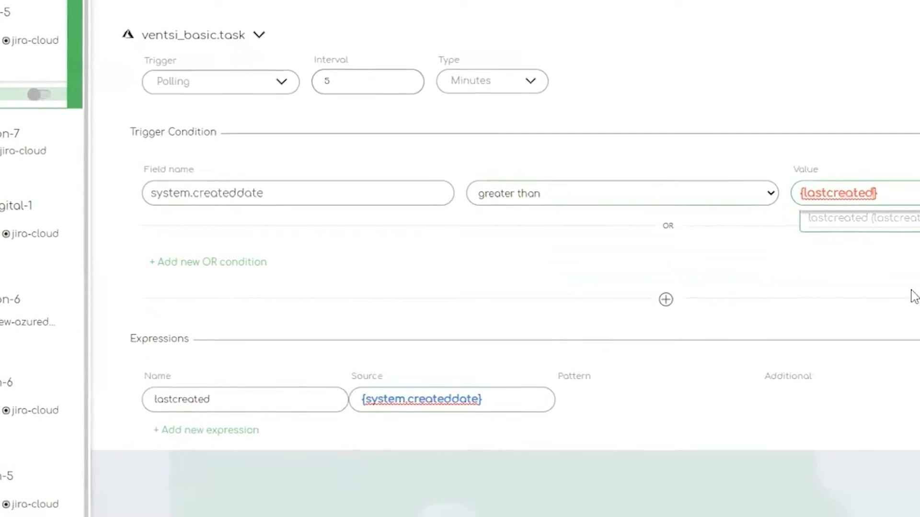
click(226, 399)
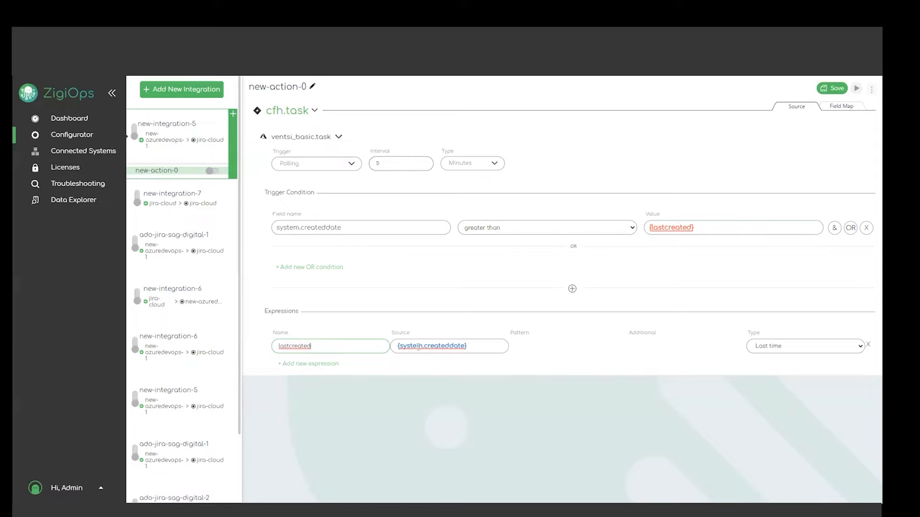
double_click(459, 346)
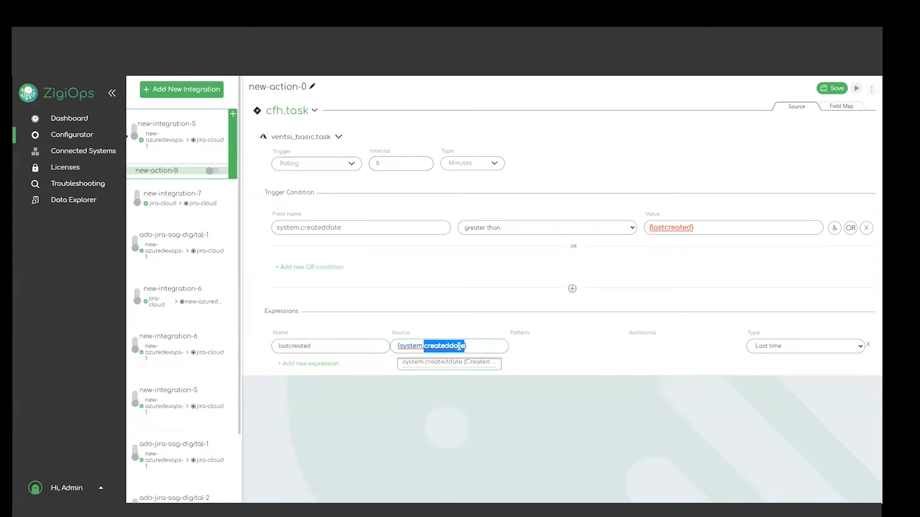
double_click(282, 225)
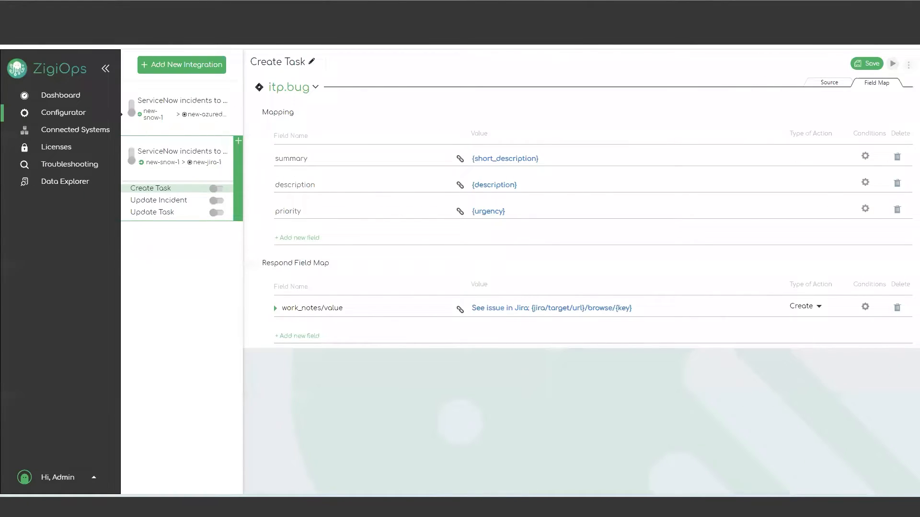
Step: Change the summary field name in the Create Task mapping to summar, save the action and run it
click(322, 158)
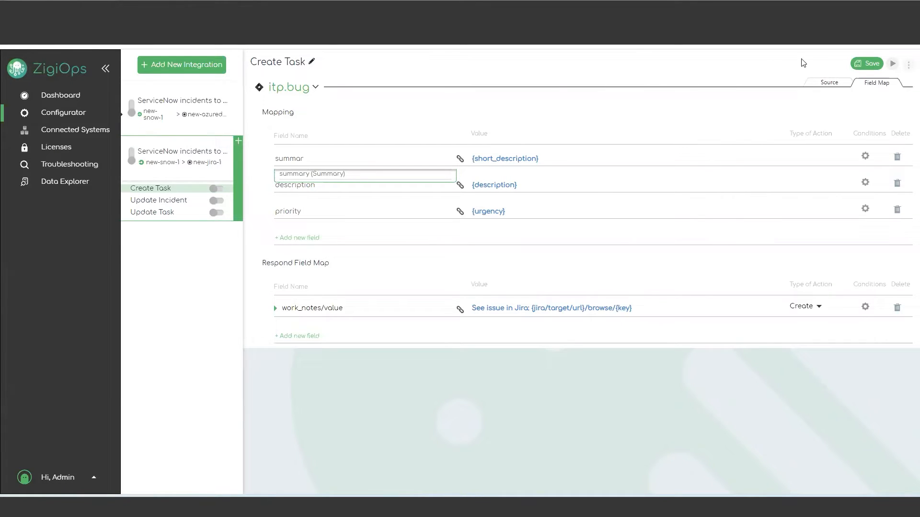
click(869, 65)
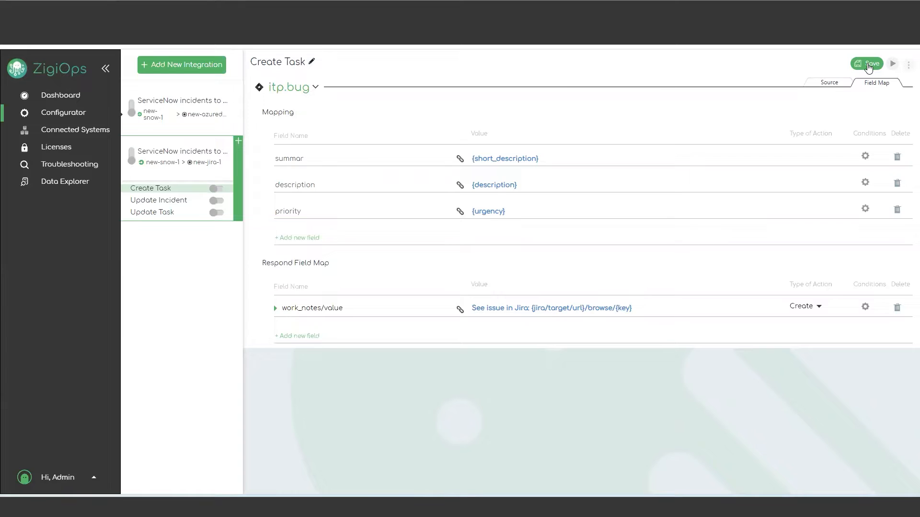
click(892, 65)
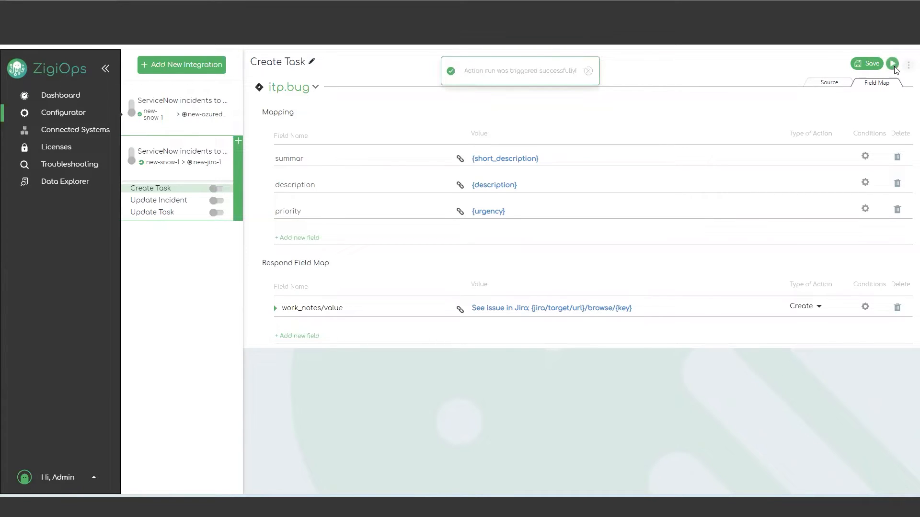
Step: Reload the Create Task troubleshooting log and view the extract-http details of the newest run
click(81, 167)
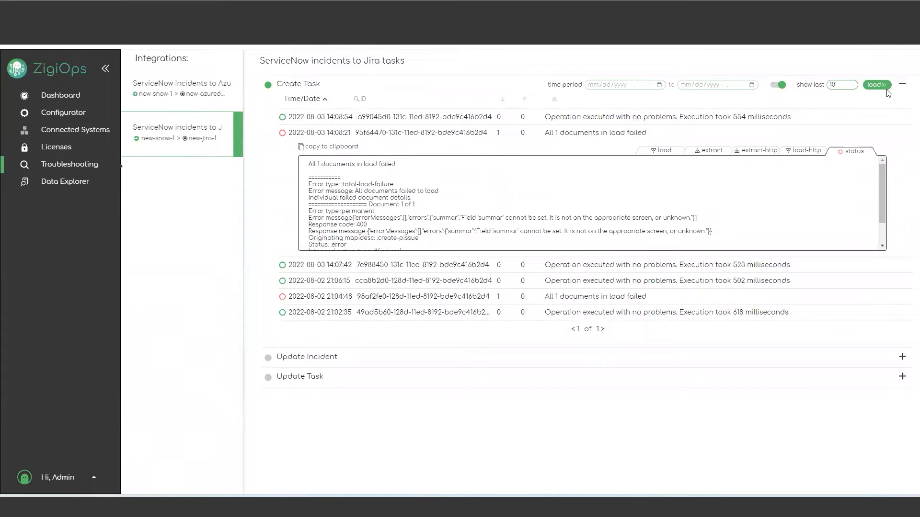
click(882, 89)
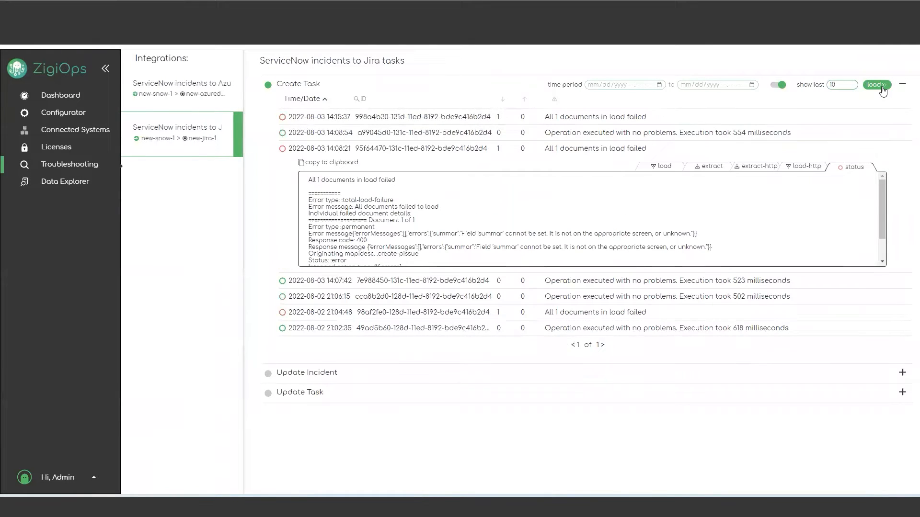
click(559, 119)
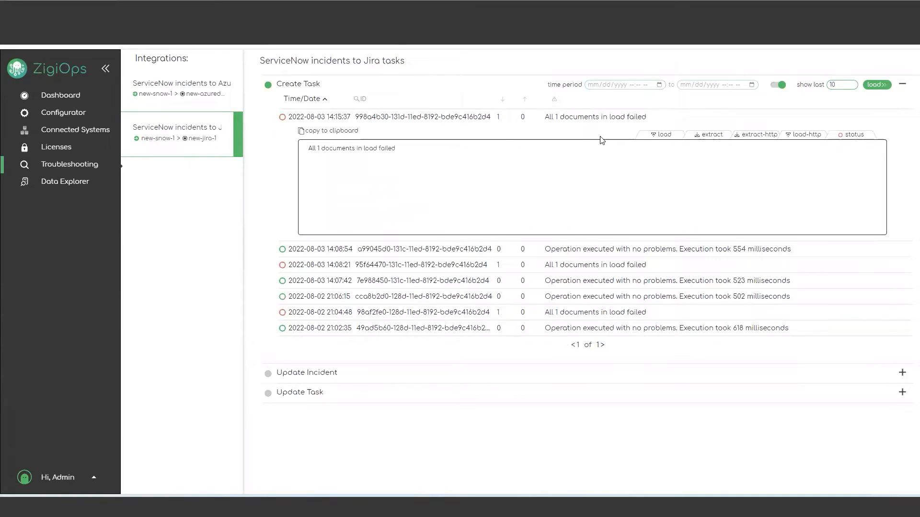
click(745, 136)
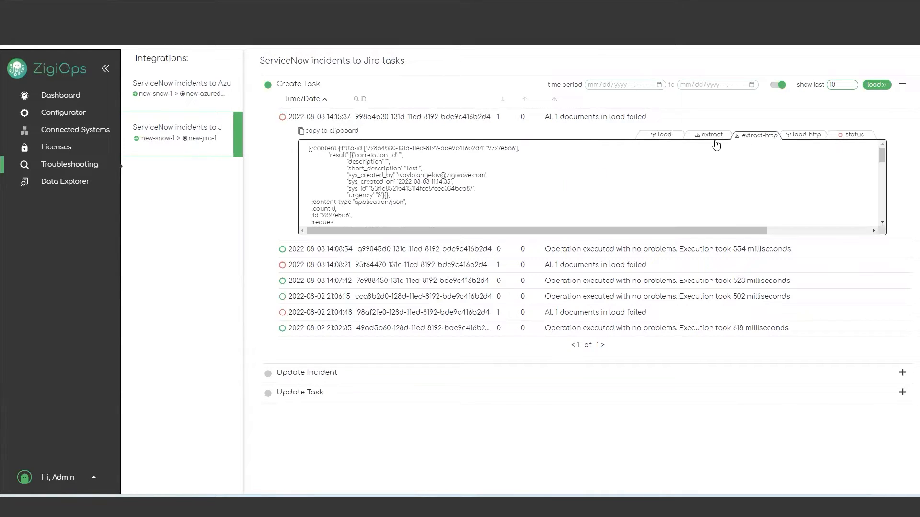
Step: Copy the sys_created_on timestamp from the query's where clause and paste it into an empty text file in the text editor
scroll(428, 170, down, 5)
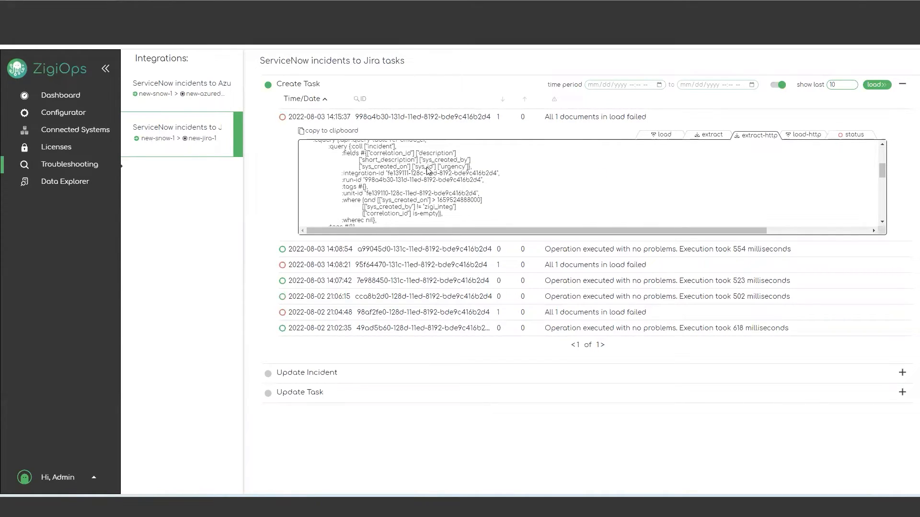
double_click(462, 199)
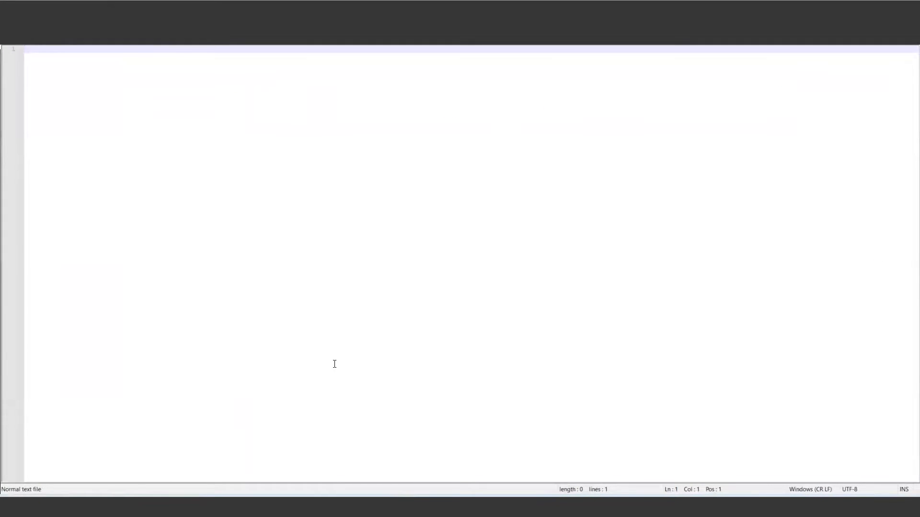
key(ctrl+v)
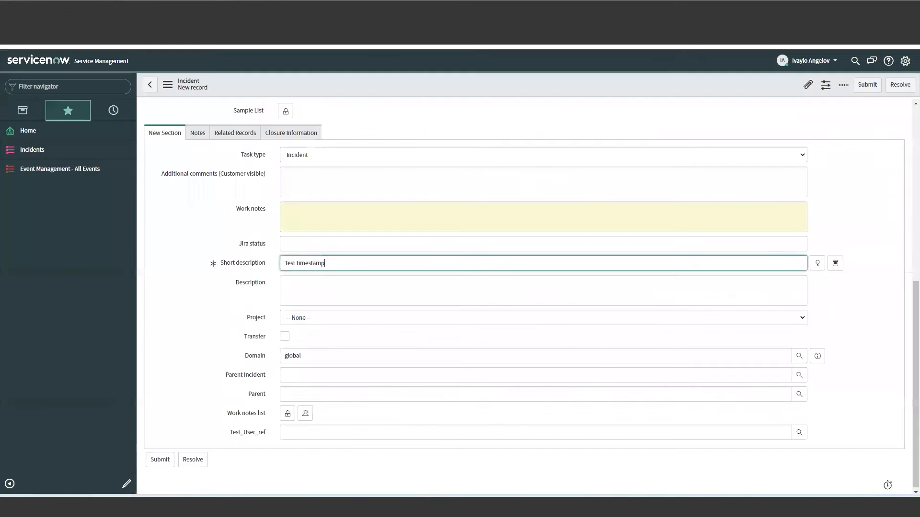
Step: Save the new ServiceNow incident with the short description Test timestamp
right_click(427, 88)
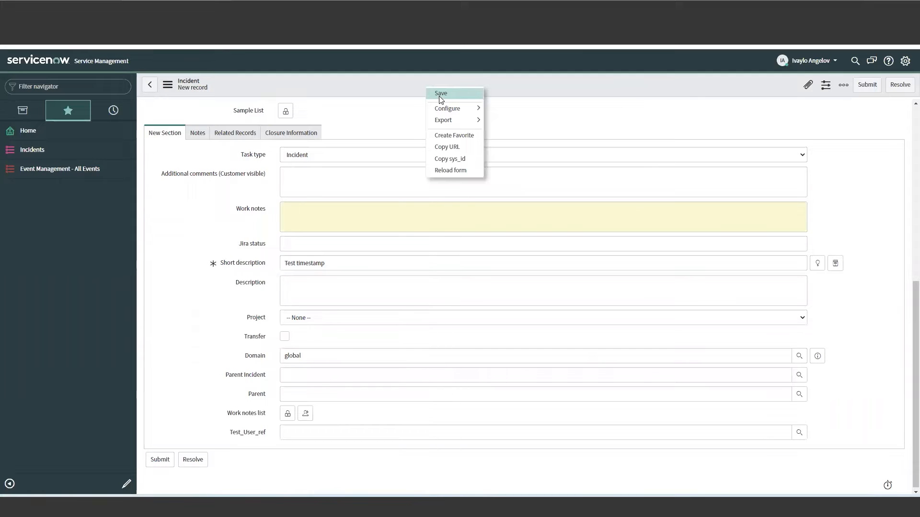
click(440, 95)
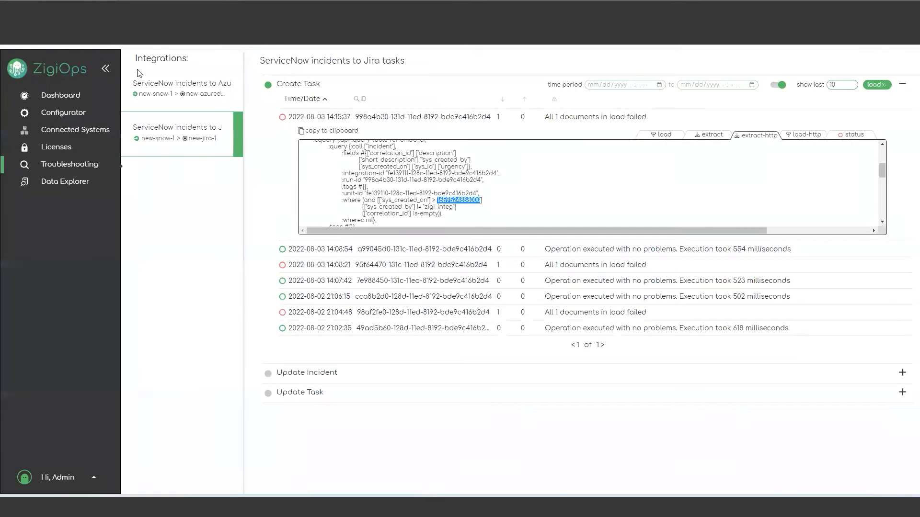
Step: Switch to ZigiOps, correct the summar field name in the Create Task mapping to summary, then save and run the action
click(72, 115)
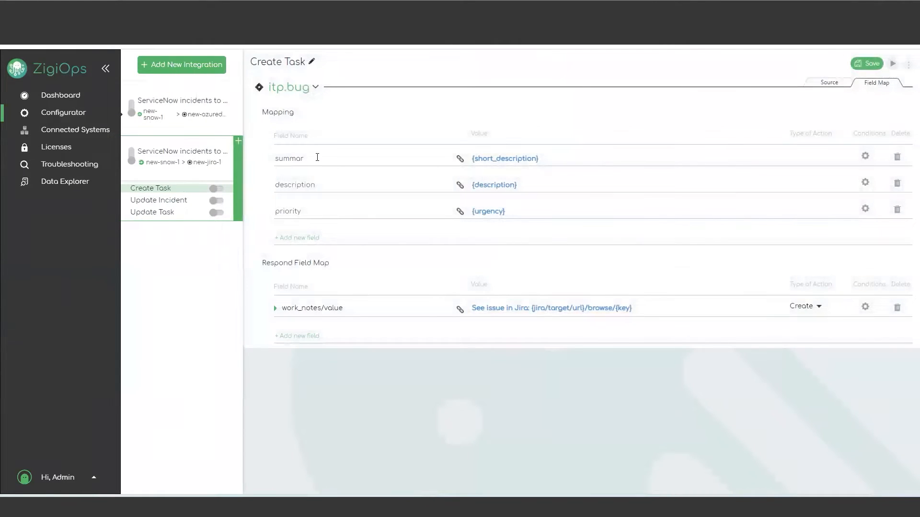
click(317, 157)
text(y)
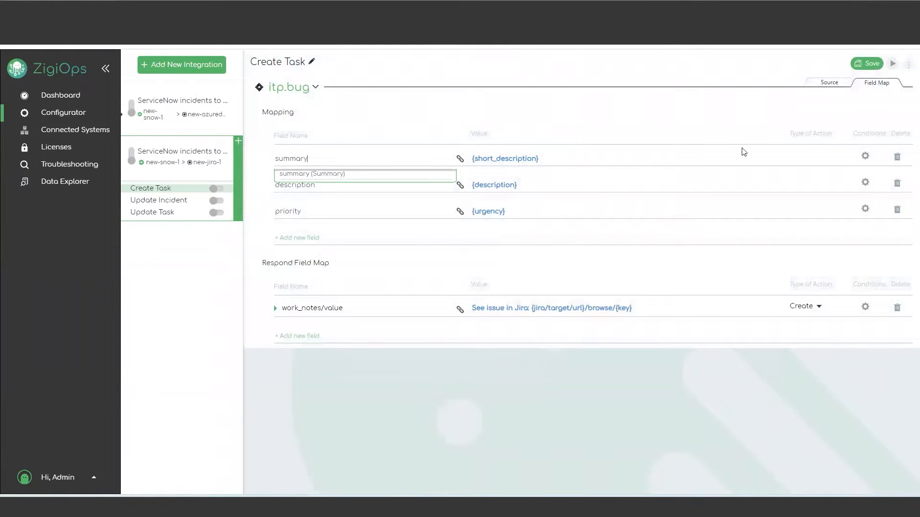
click(867, 66)
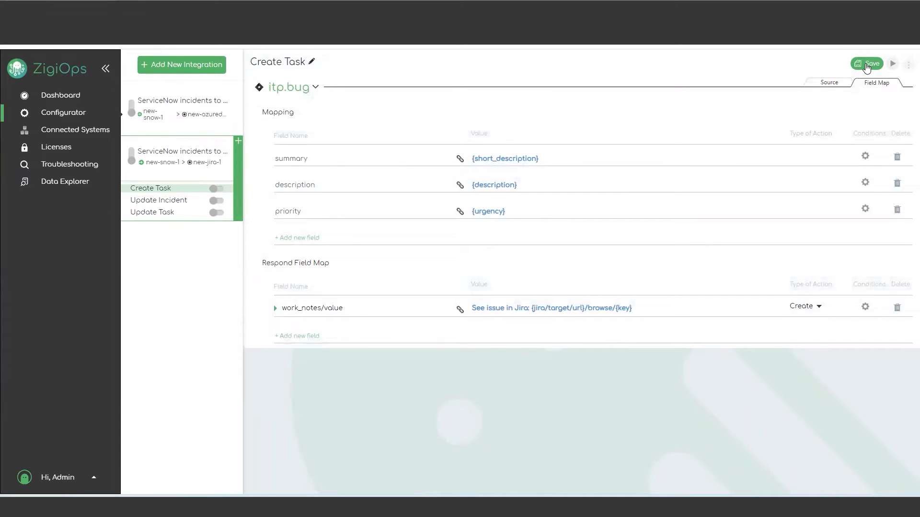
click(893, 65)
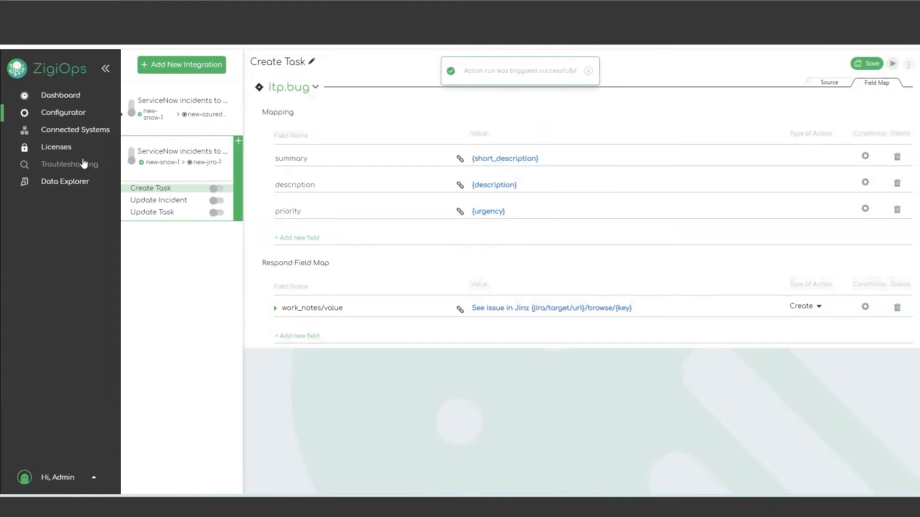
Step: Reload the Create Task troubleshooting log and view the extract-http details of the latest run
click(83, 165)
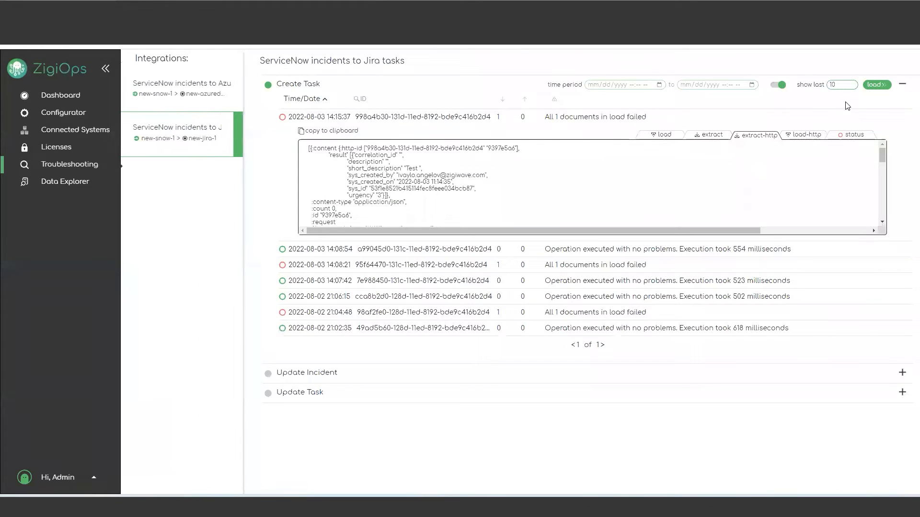
click(877, 85)
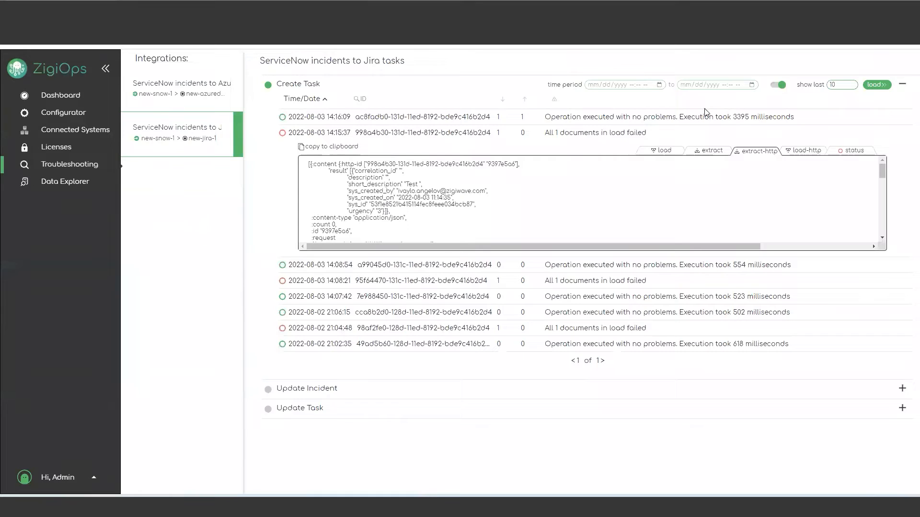
click(645, 118)
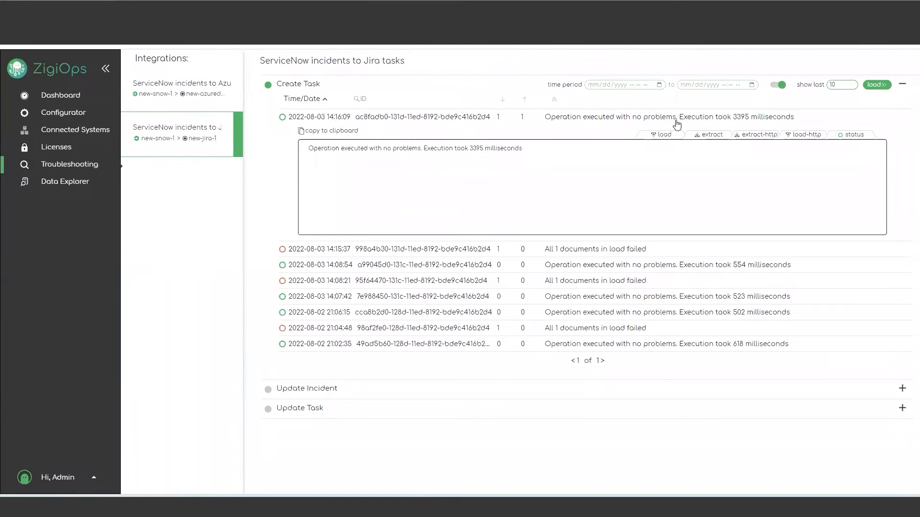
click(754, 136)
Step: Copy the sys_created_on timestamp from the latest run's where clause and paste it on a new line in the text editor
scroll(526, 174, down, 5)
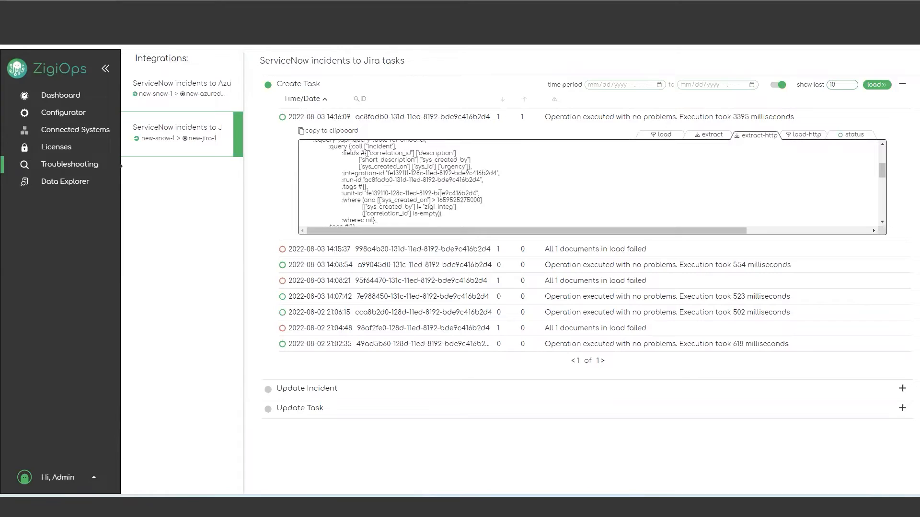
double_click(448, 200)
key(ctrl+c)
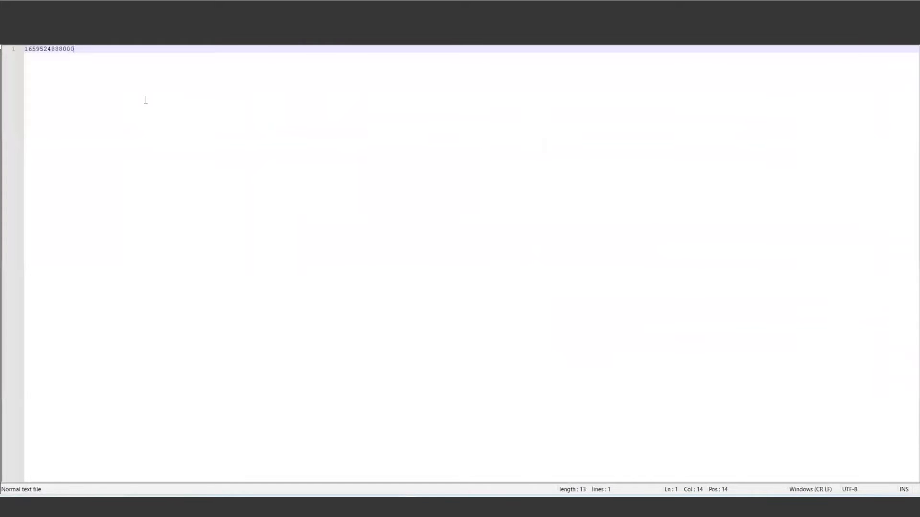
key(Return)
key(ctrl+v)
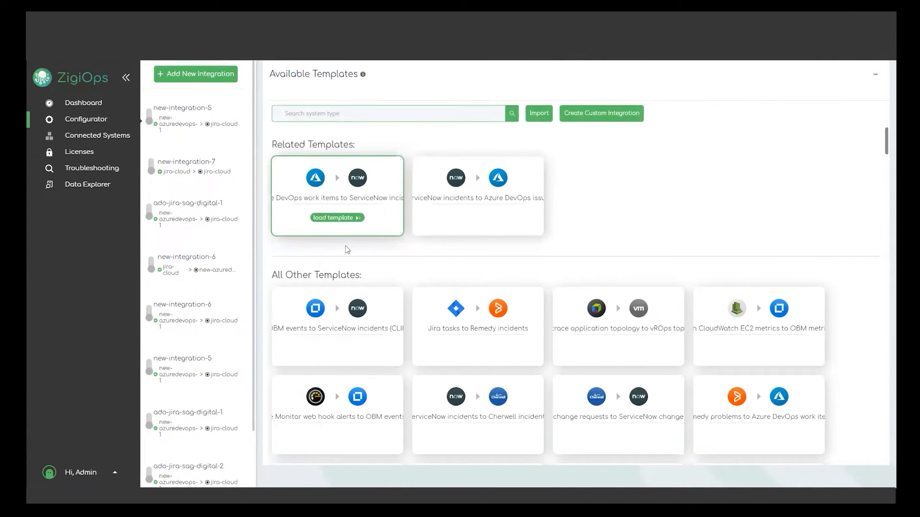
Step: Load the Azure DevOps work items to ServiceNow incidents template in ZigiOps and set its systems to new-azuredevops-1 and ven02852
click(337, 218)
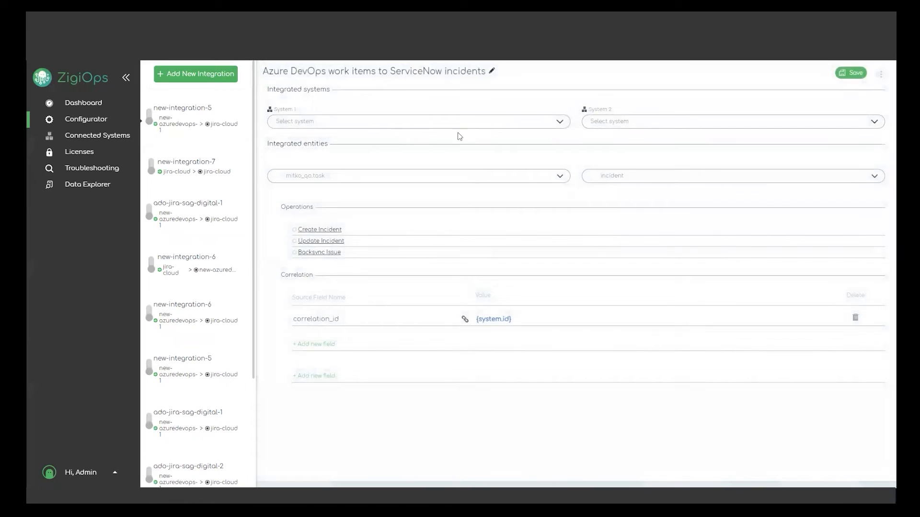
click(293, 123)
click(304, 139)
click(617, 124)
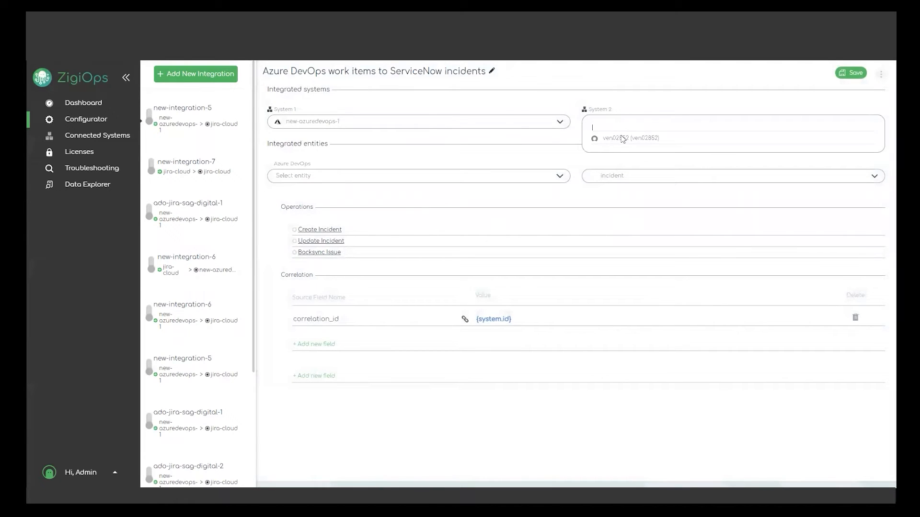
click(613, 140)
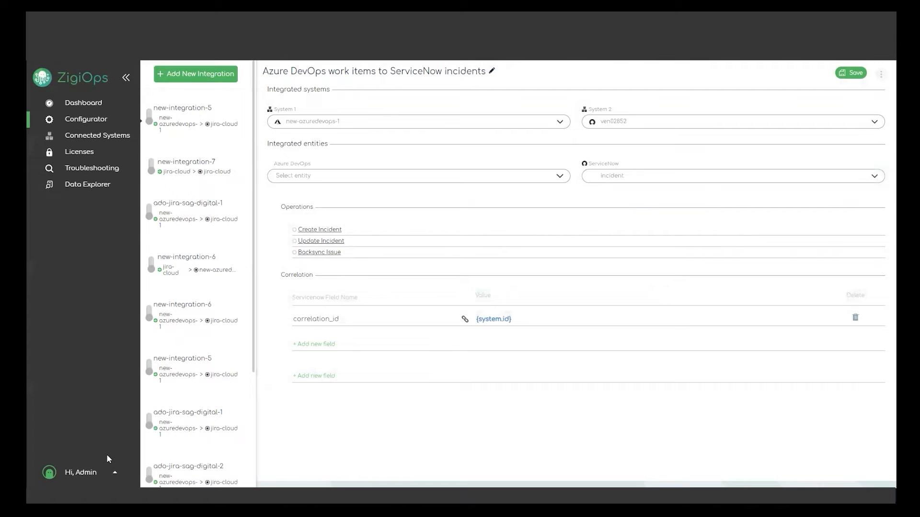
Step: Set the Azure DevOps entity to ventsi_basic.task and save the integration
click(295, 176)
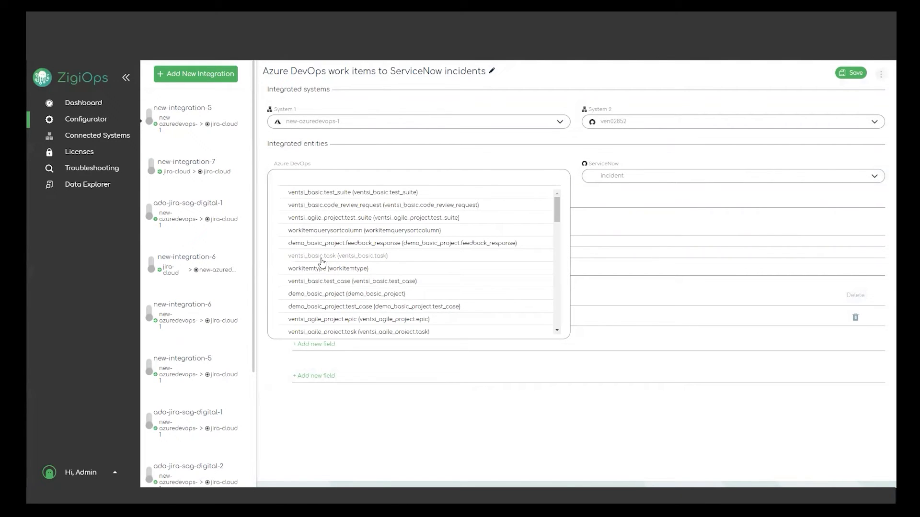
click(310, 258)
click(856, 74)
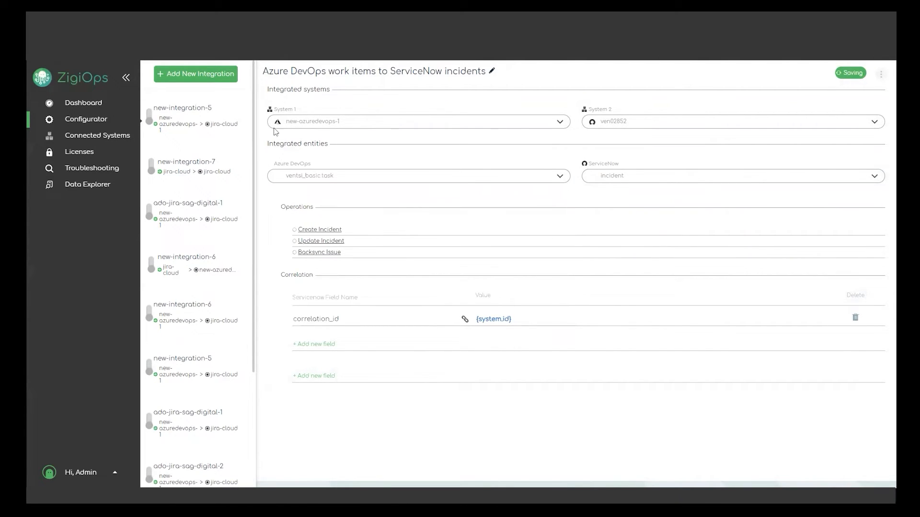
Step: Open the Update Incident action and examine the sources of its lastcomment, lastattach and lasttime expressions
click(175, 469)
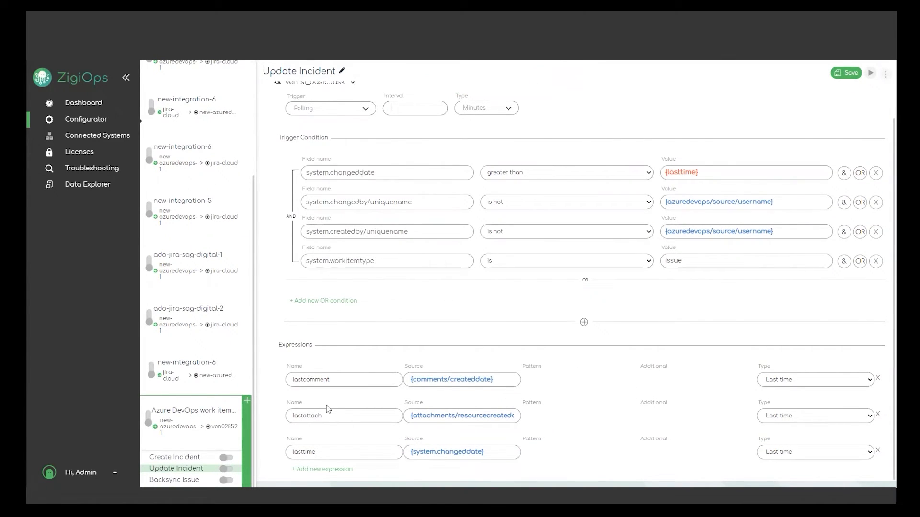
click(421, 378)
click(430, 415)
drag(496, 377, 388, 376)
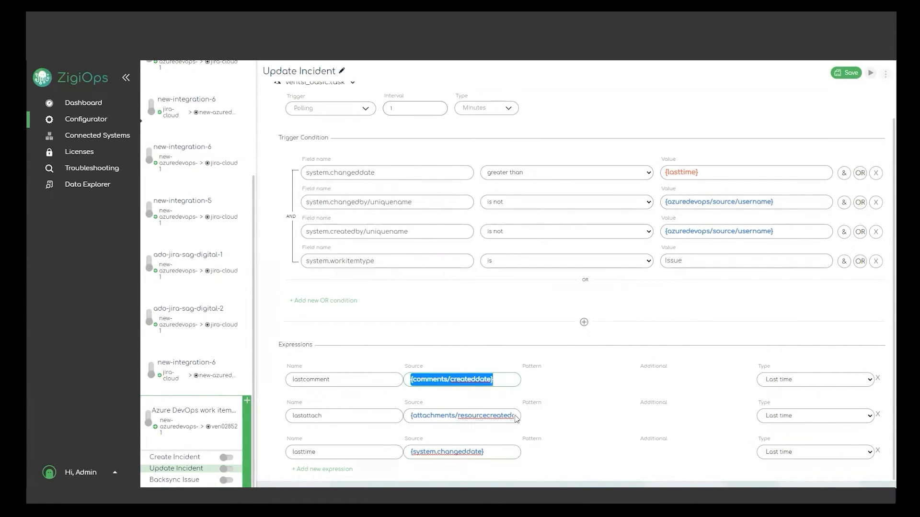
drag(486, 453, 408, 451)
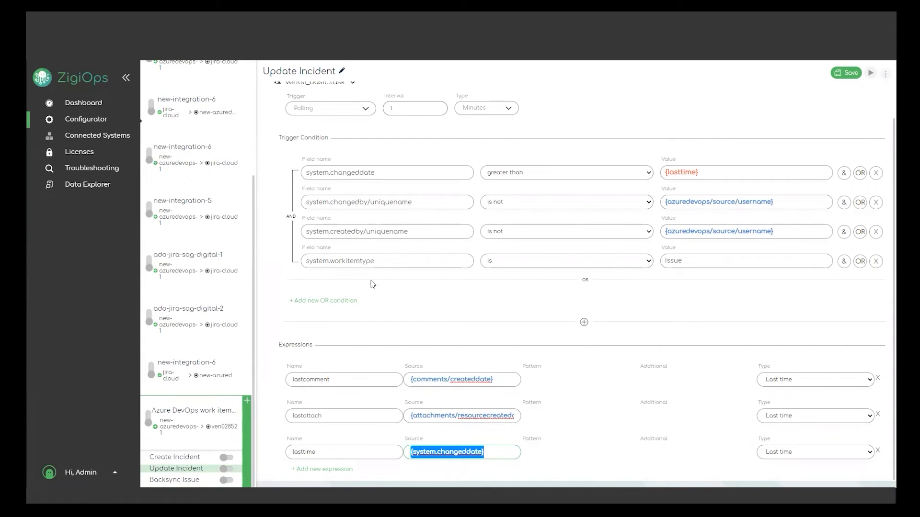
Step: Show the related records conditions of Update Incident and examine the system.changeddate trigger condition
click(583, 322)
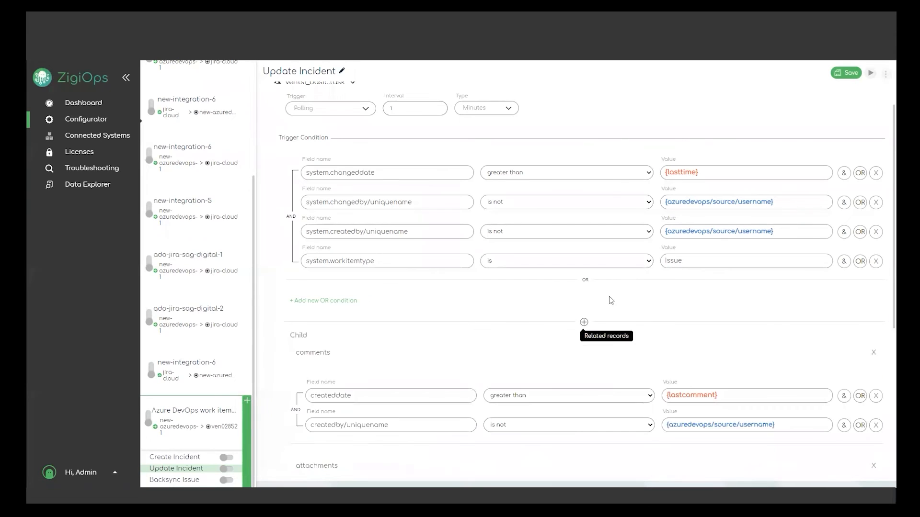
scroll(433, 263, down, 5)
scroll(360, 198, up, 5)
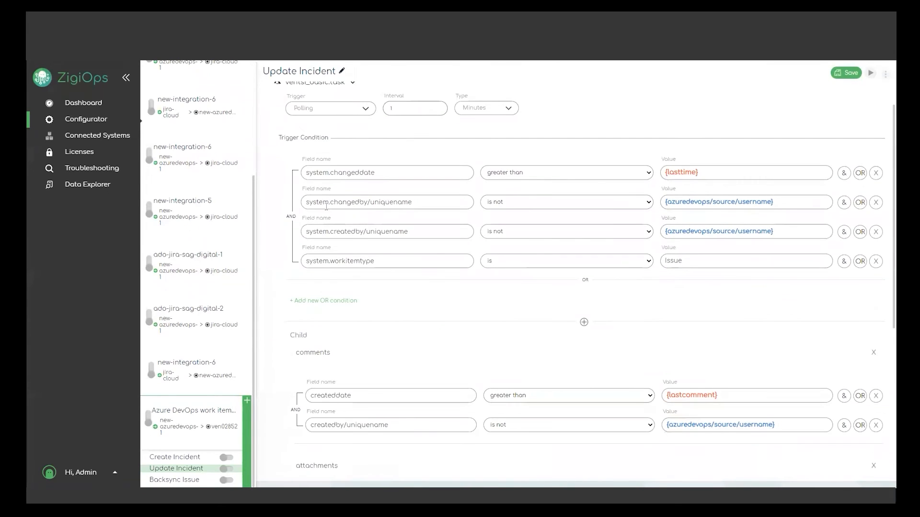
triple_click(365, 172)
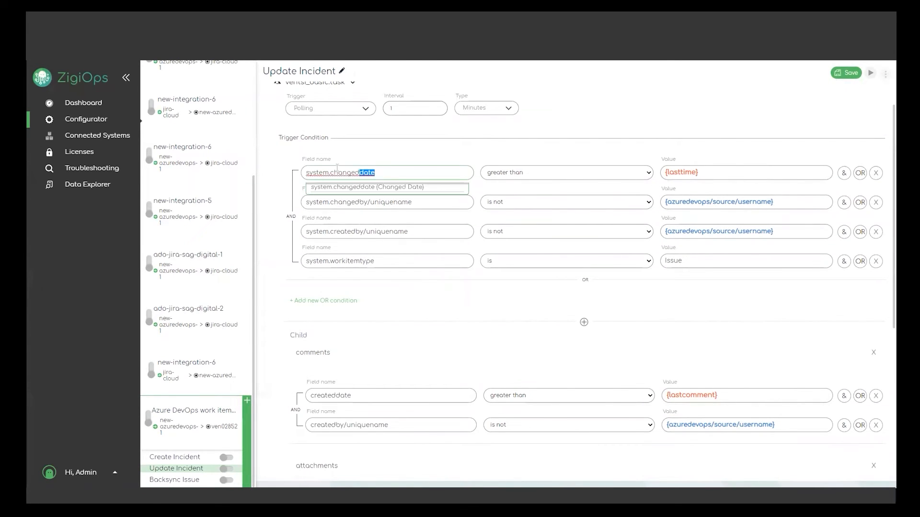
scroll(334, 232, up, 1)
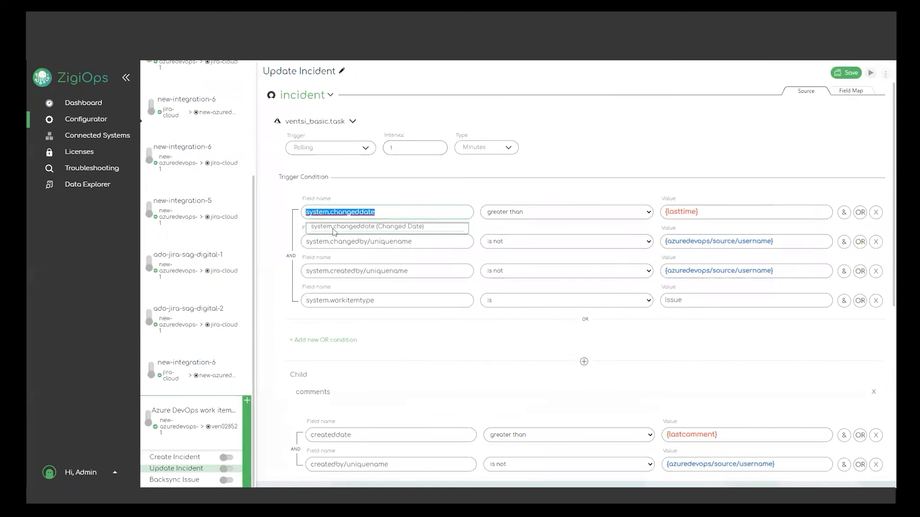
Step: Examine the createddate condition for child comments and the resourcecreateddate condition for attachments against their Last time expressions
scroll(456, 215, down, 5)
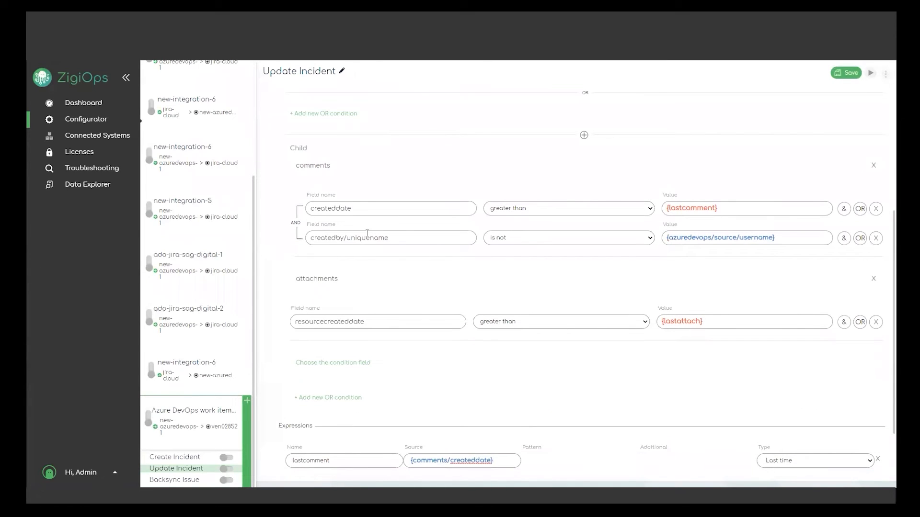
triple_click(366, 209)
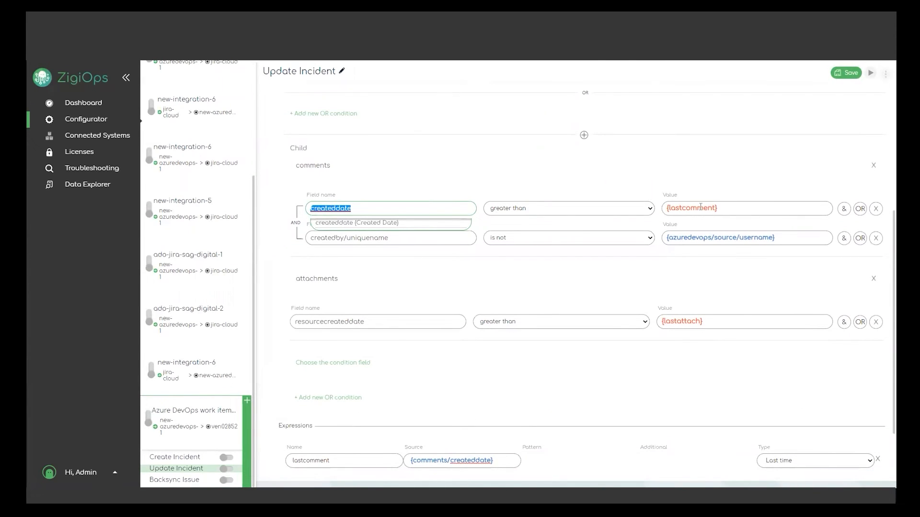
scroll(747, 230, down, 2)
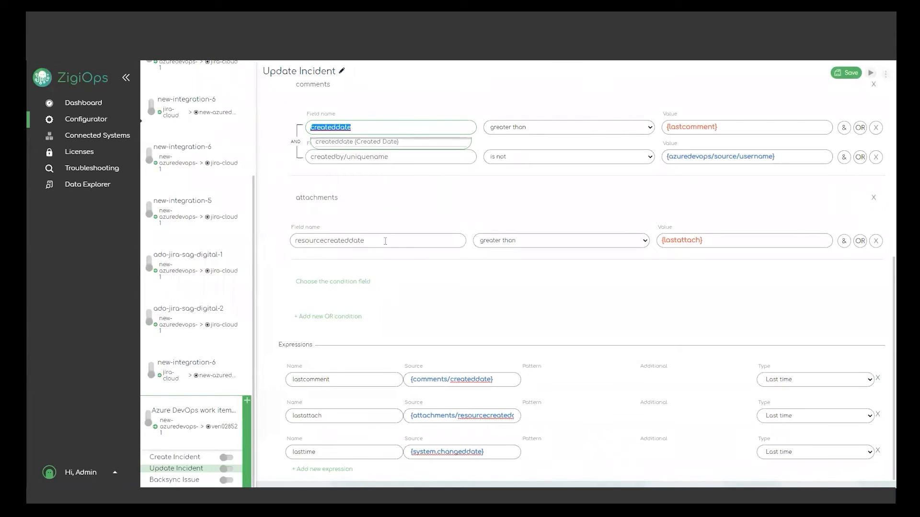
triple_click(385, 241)
key(Tab)
key(Tab)
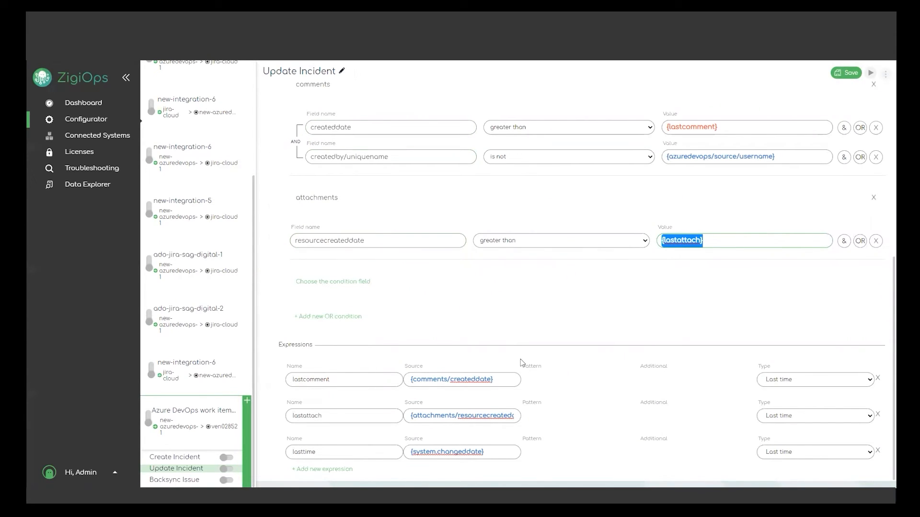
scroll(522, 363, up, 6)
scroll(460, 384, down, 6)
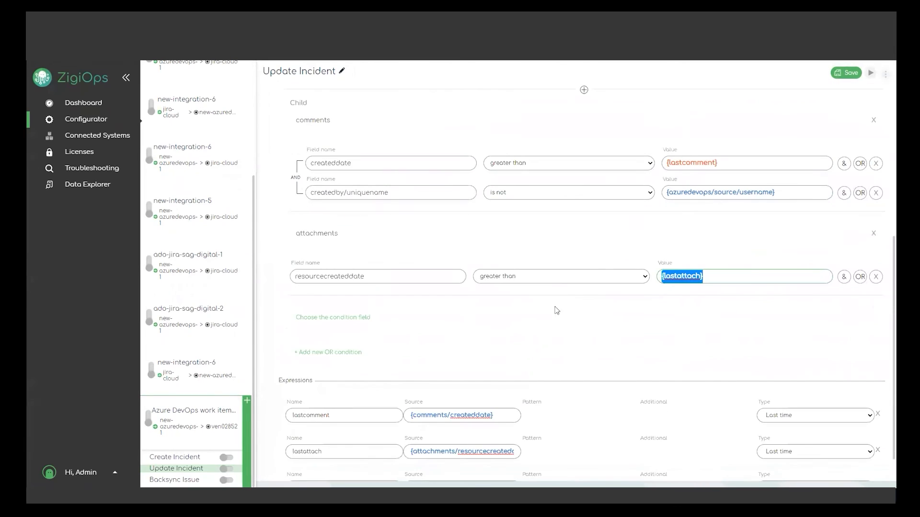
scroll(627, 313, up, 6)
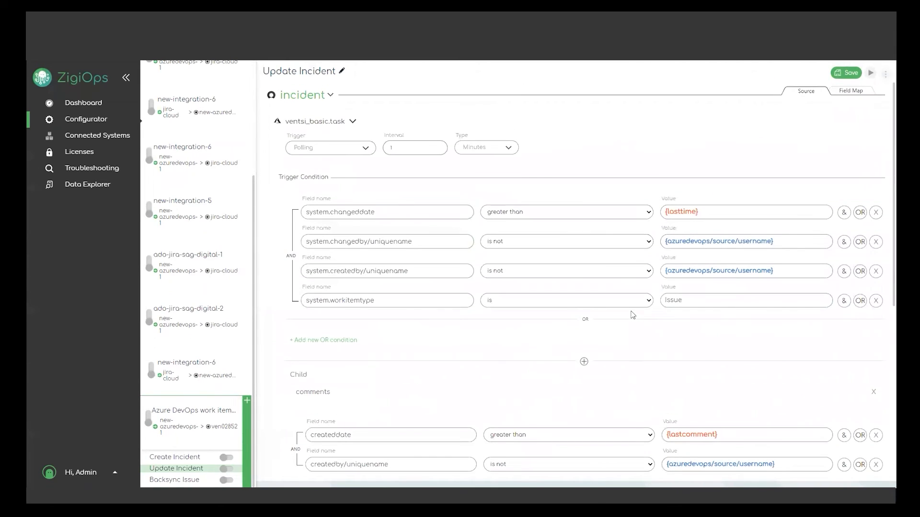
Step: Start a new integration, search the templates for metrics and load Nagios XI metrics to OBM metrics (OA)
scroll(215, 281, up, 1)
scroll(215, 281, up, 3)
click(202, 78)
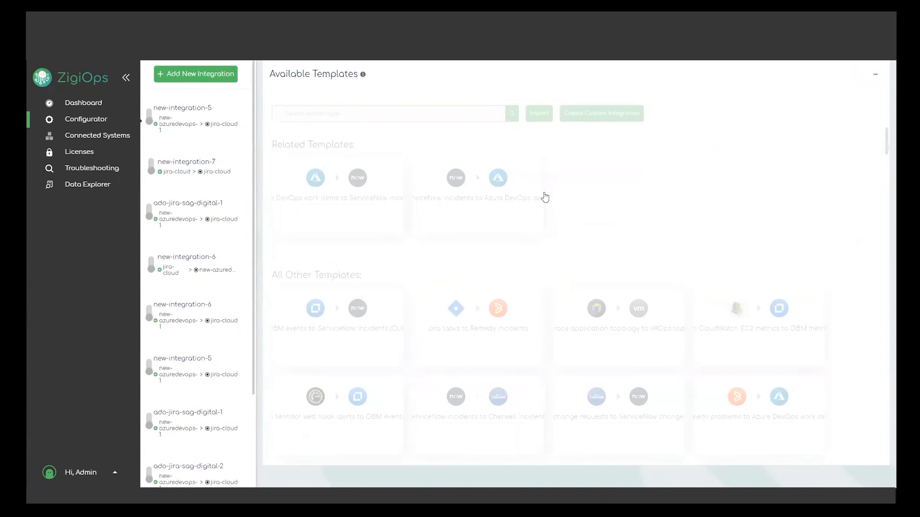
click(335, 114)
text(metrics)
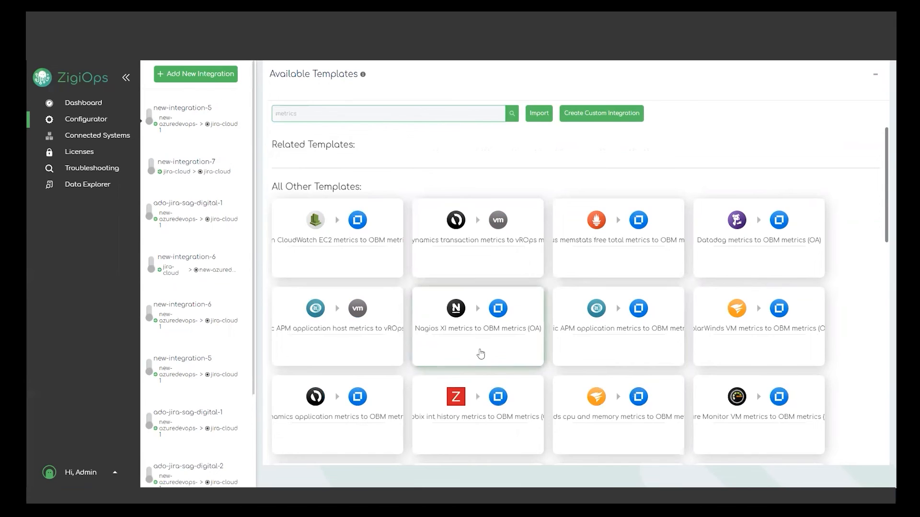
click(478, 352)
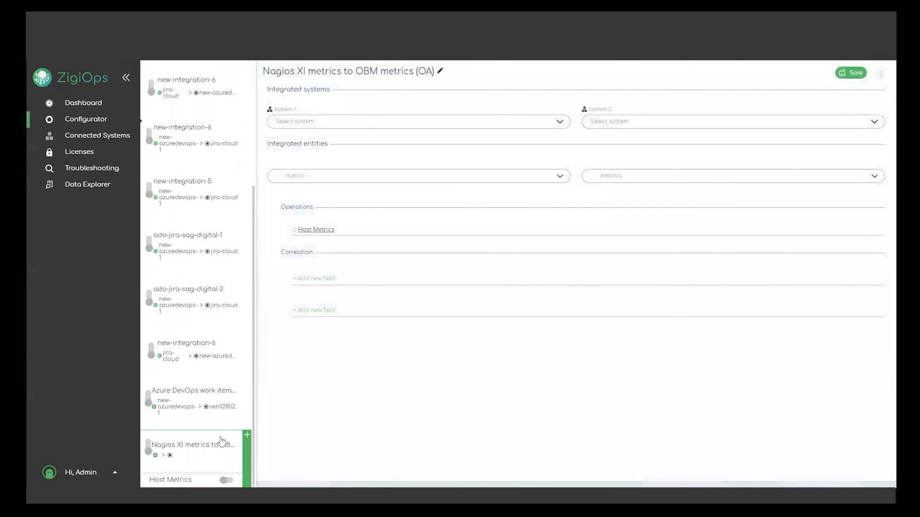
Step: Open the Host Metrics operation and examine its last_check trigger condition and the source of its lasttime expression
click(308, 231)
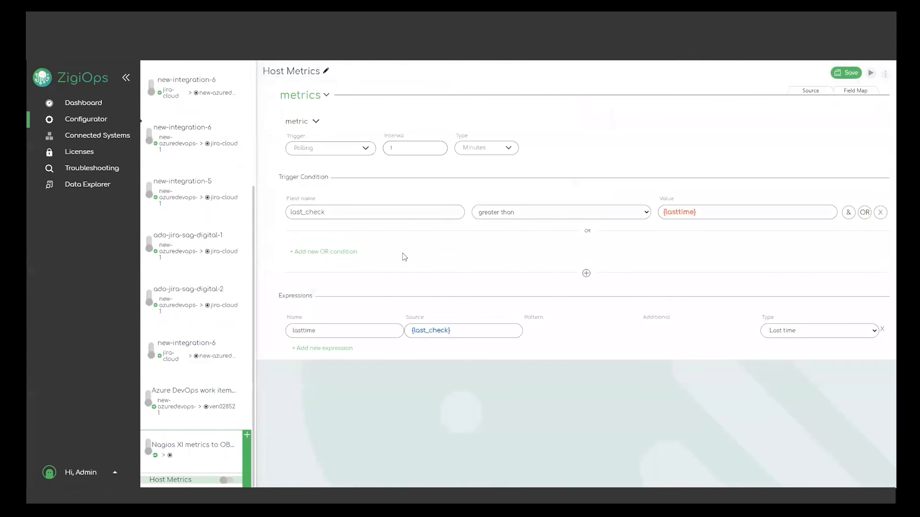
click(353, 213)
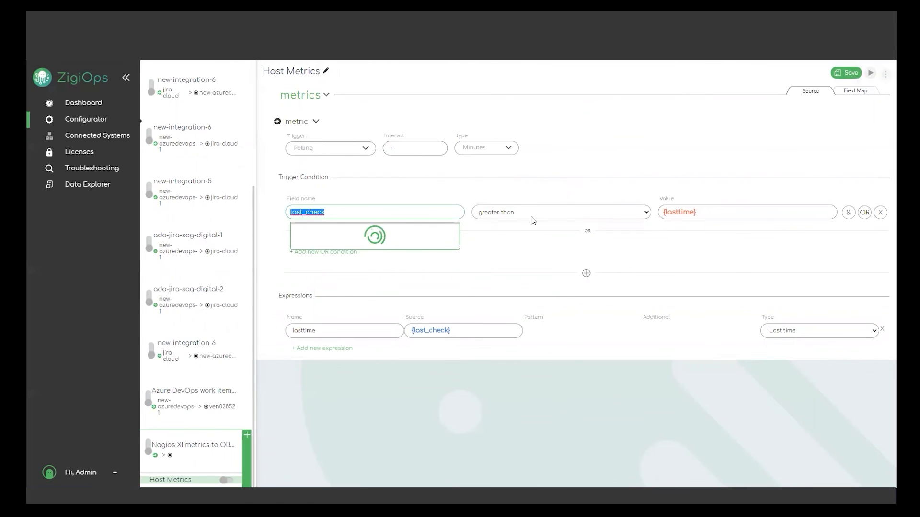
click(431, 330)
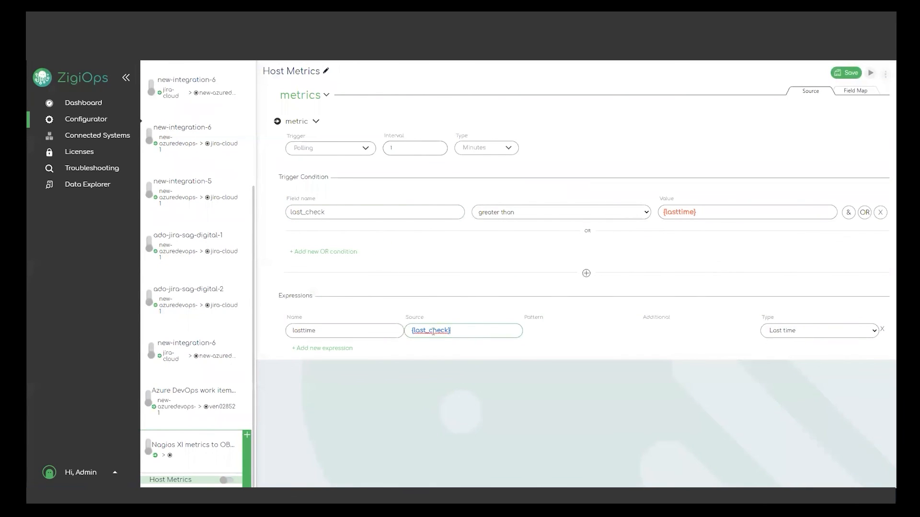